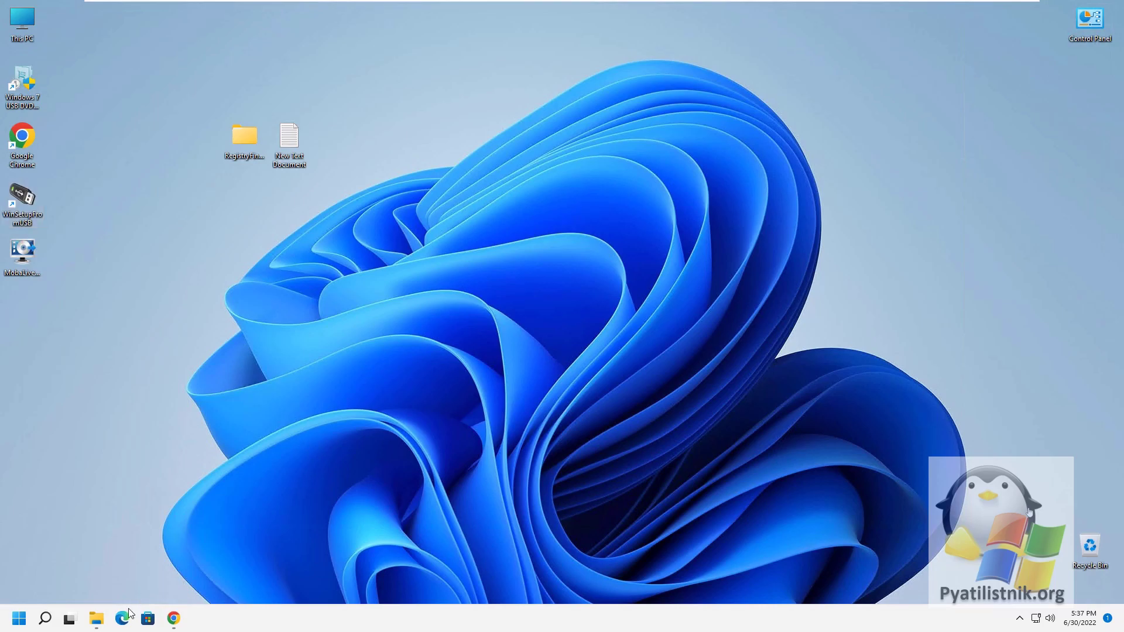
# Step: Check the files on USB Drive (E:) in File Explorer, then close the window
pyautogui.click(96, 619)
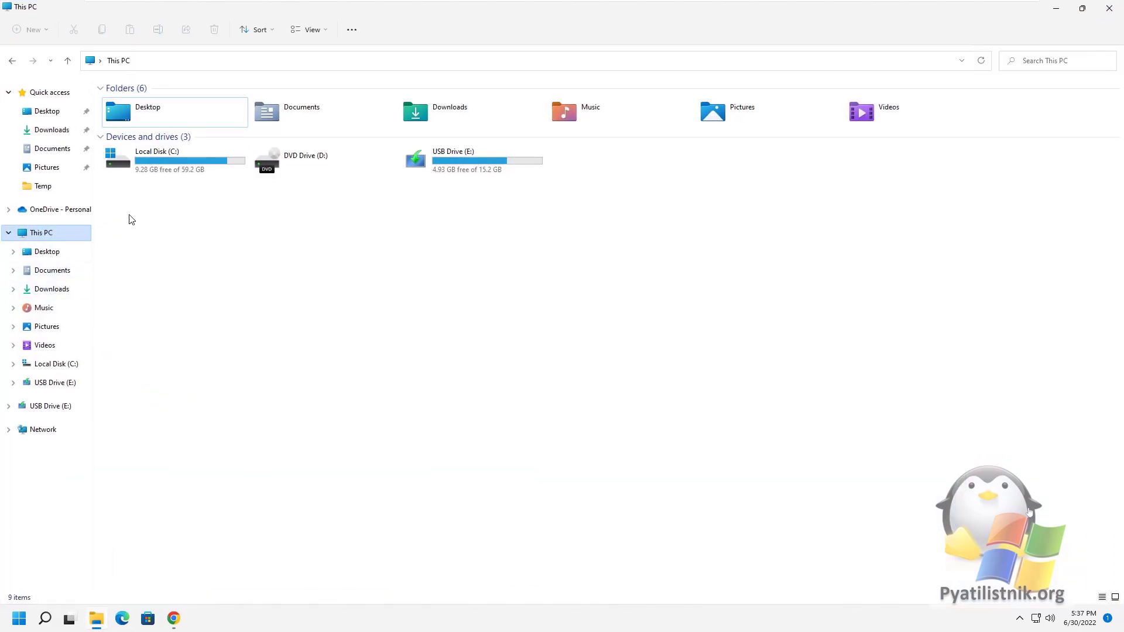
pyautogui.doubleClick(450, 171)
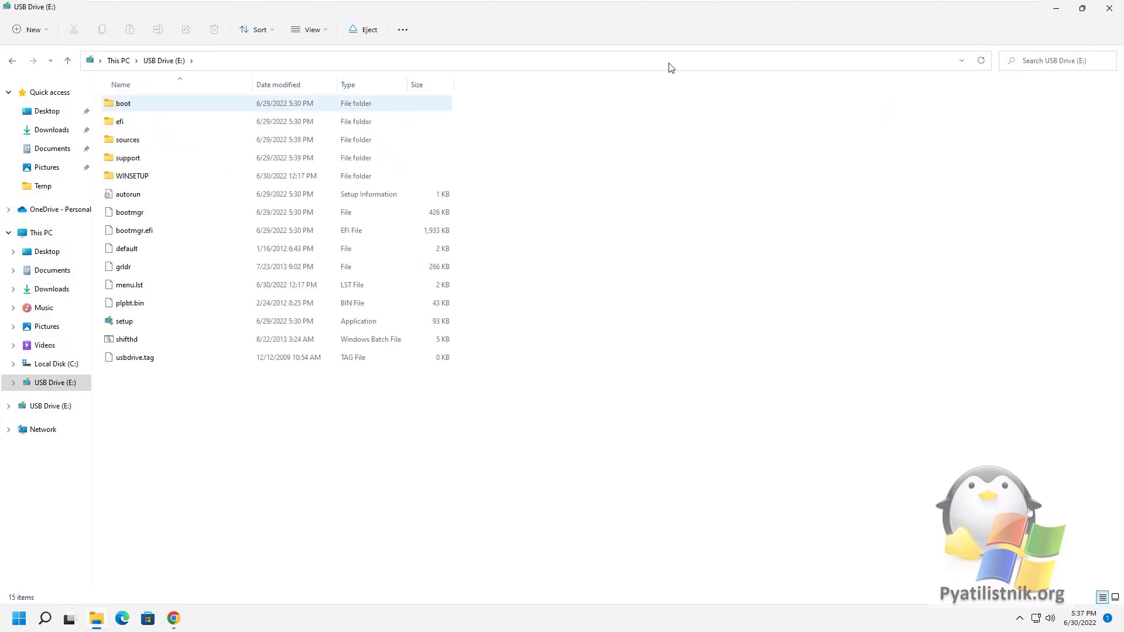
pyautogui.click(1109, 8)
# Step: Launch WinSetupFromUSB as administrator and approve the UAC prompt
pyautogui.rightClick(29, 202)
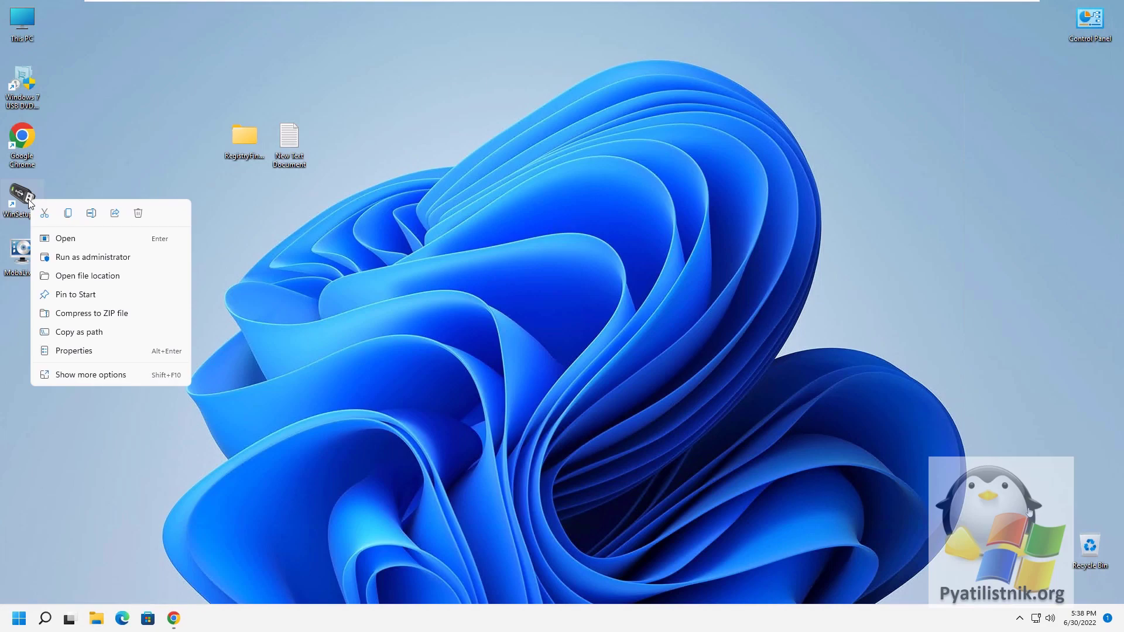
pyautogui.click(67, 257)
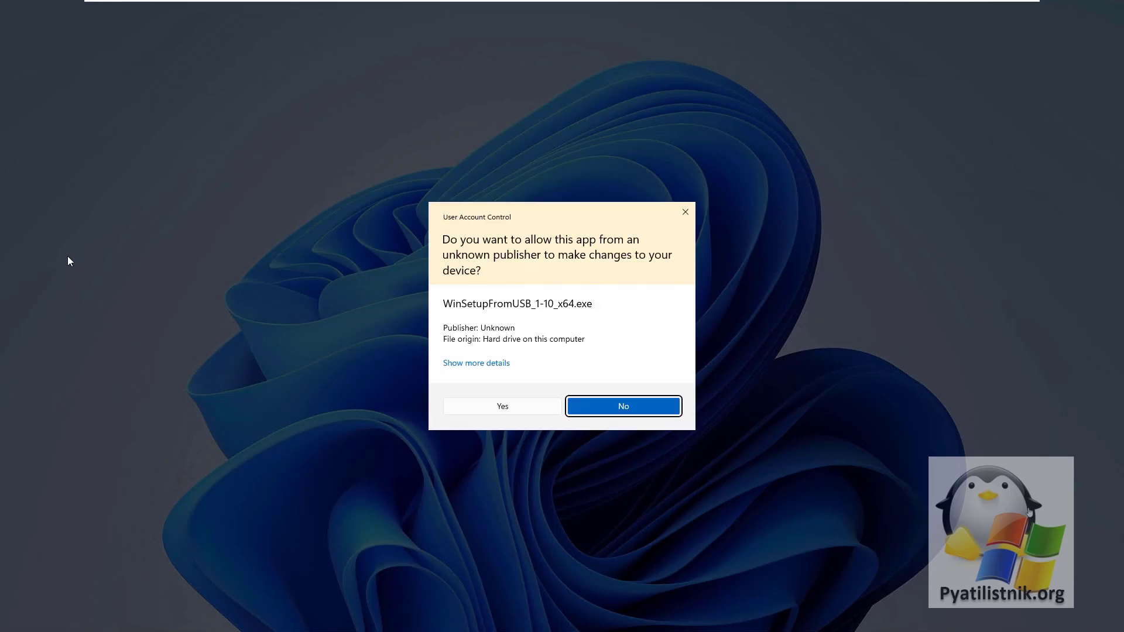
pyautogui.click(505, 410)
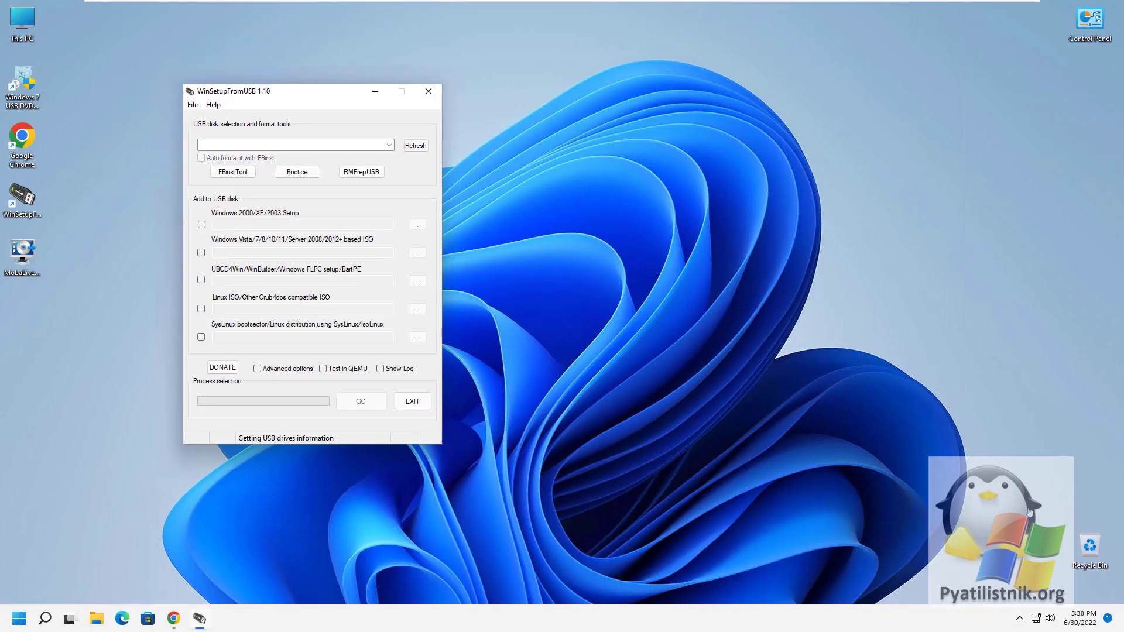
# Step: Target the E: Generic Flash Disk, enable Test in QEMU, and press GO
pyautogui.click(390, 146)
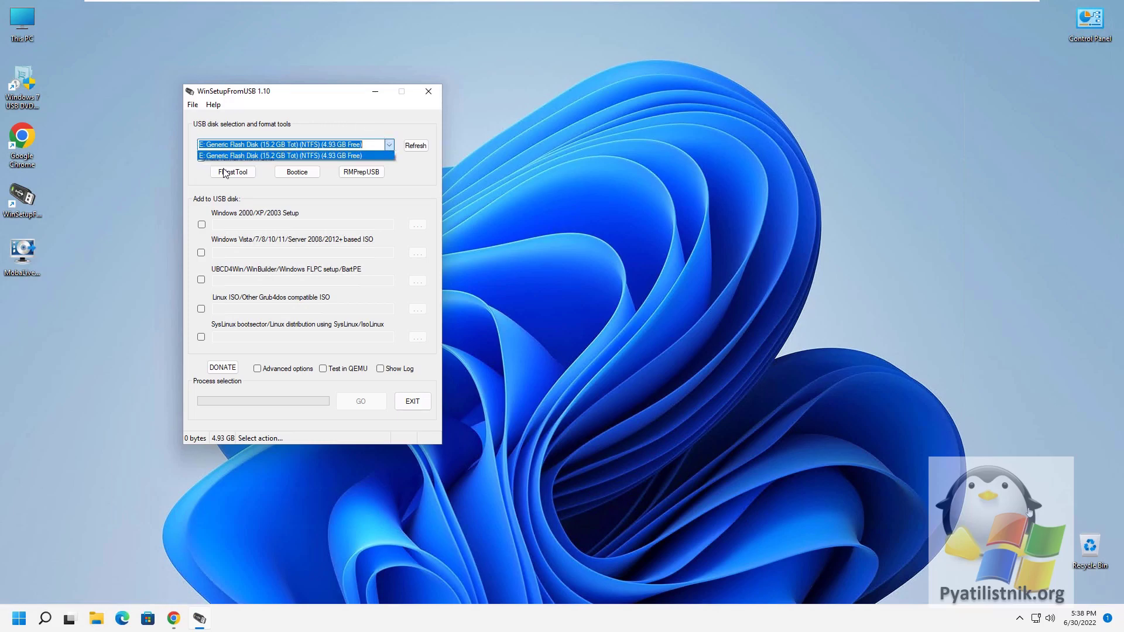
pyautogui.click(369, 116)
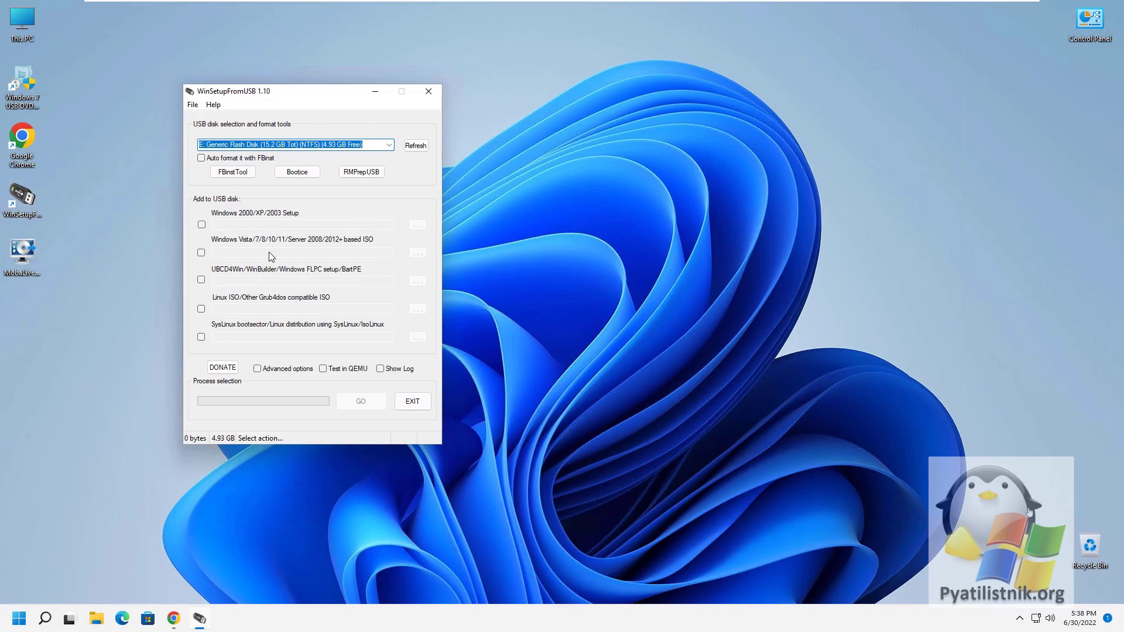
pyautogui.click(323, 370)
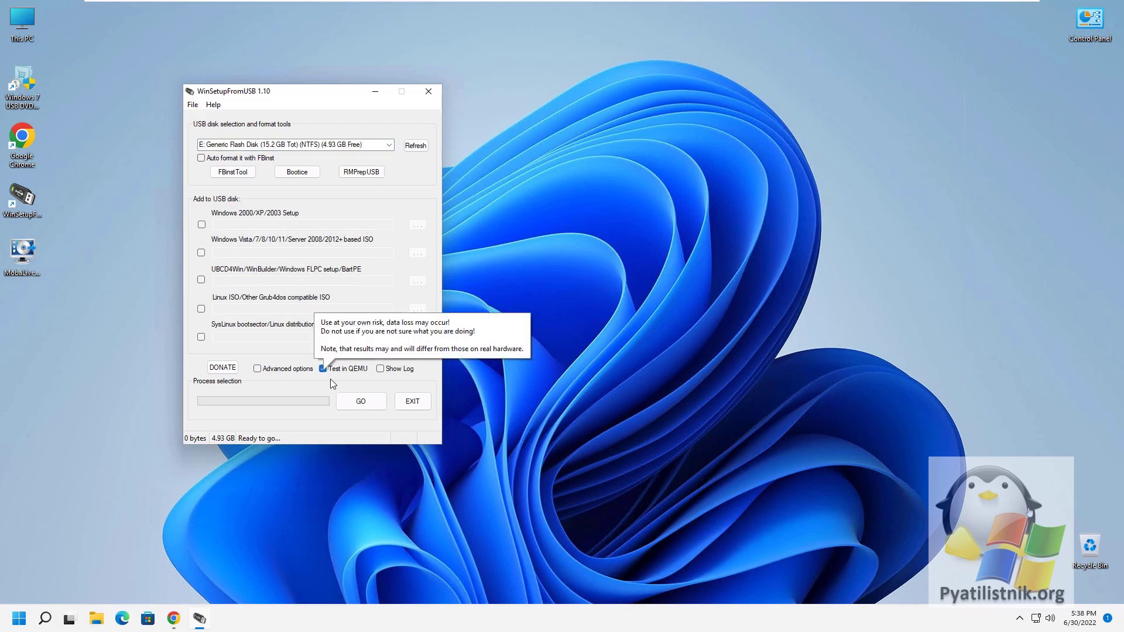
pyautogui.click(370, 403)
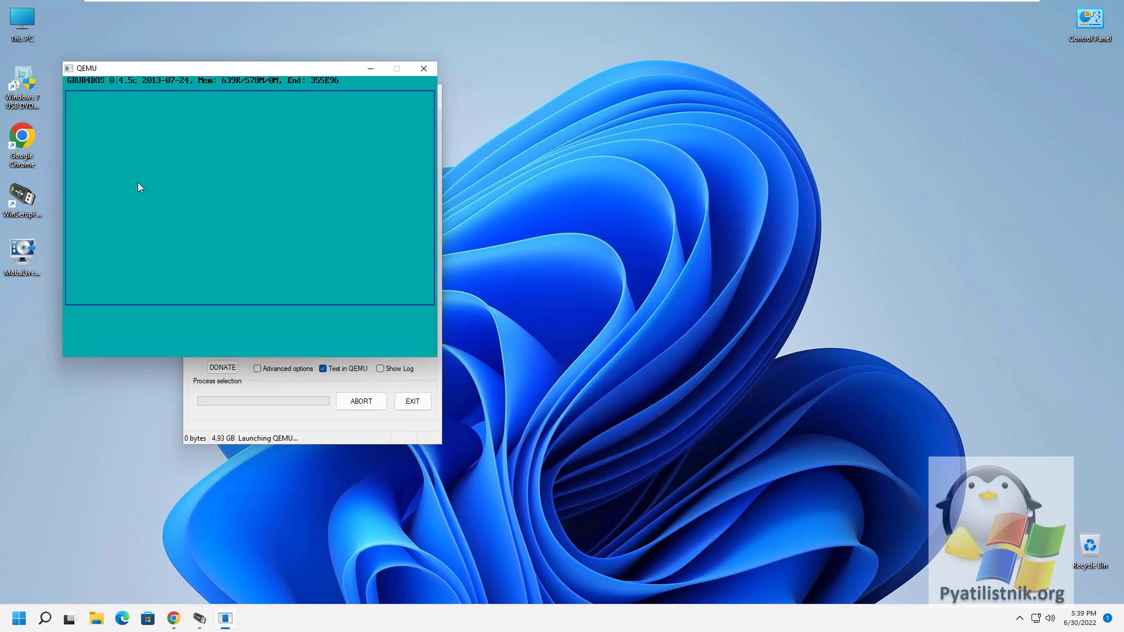
# Step: Boot GRUB4DOS entry 0, Windows NT6 (Vista/7 and above) Setup, in the QEMU window
pyautogui.click(138, 186)
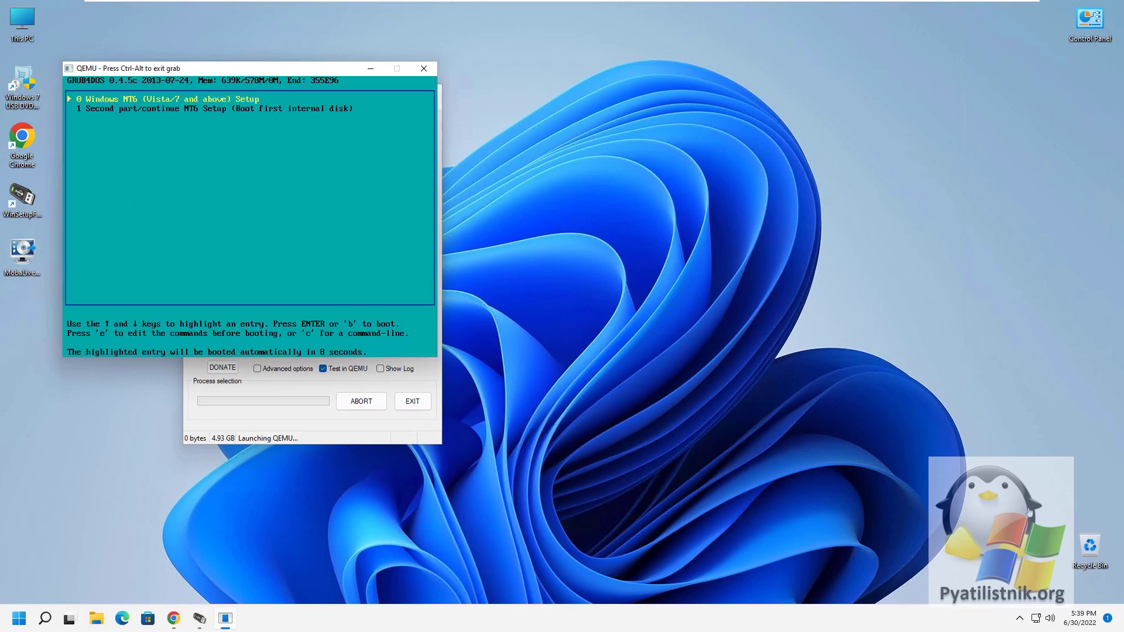
pyautogui.press('Down')
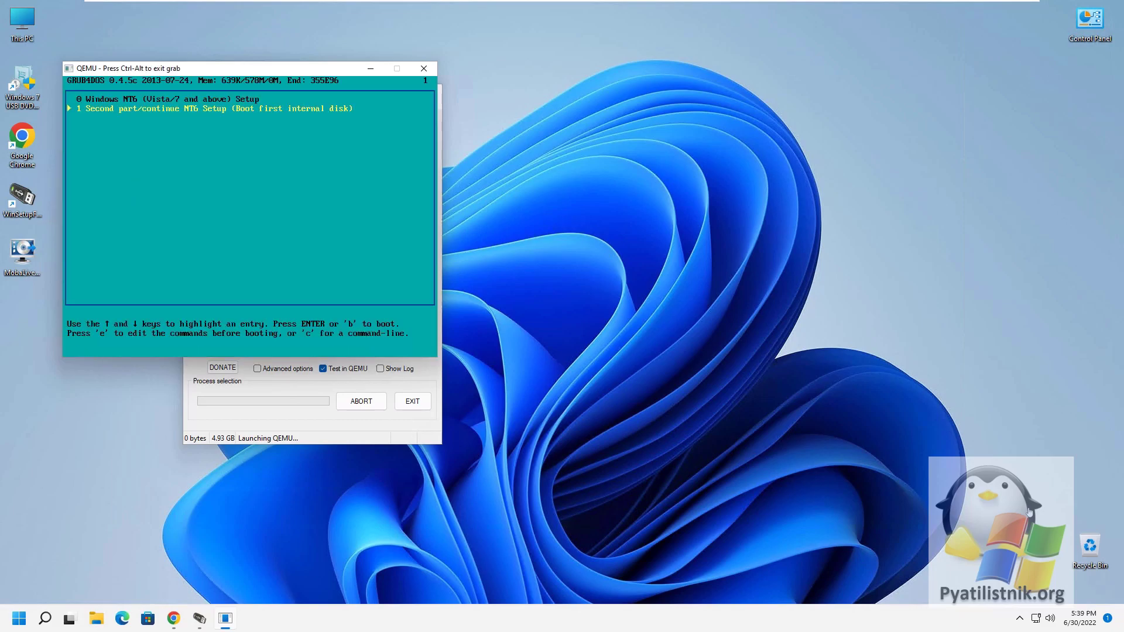
pyautogui.press('Up')
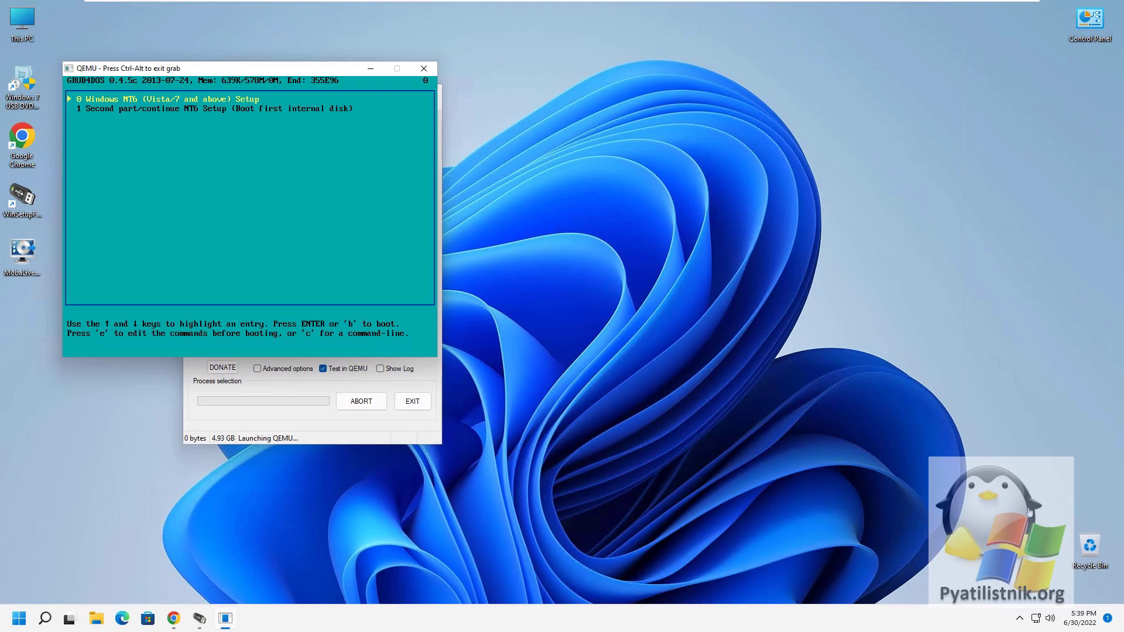
pyautogui.press('Return')
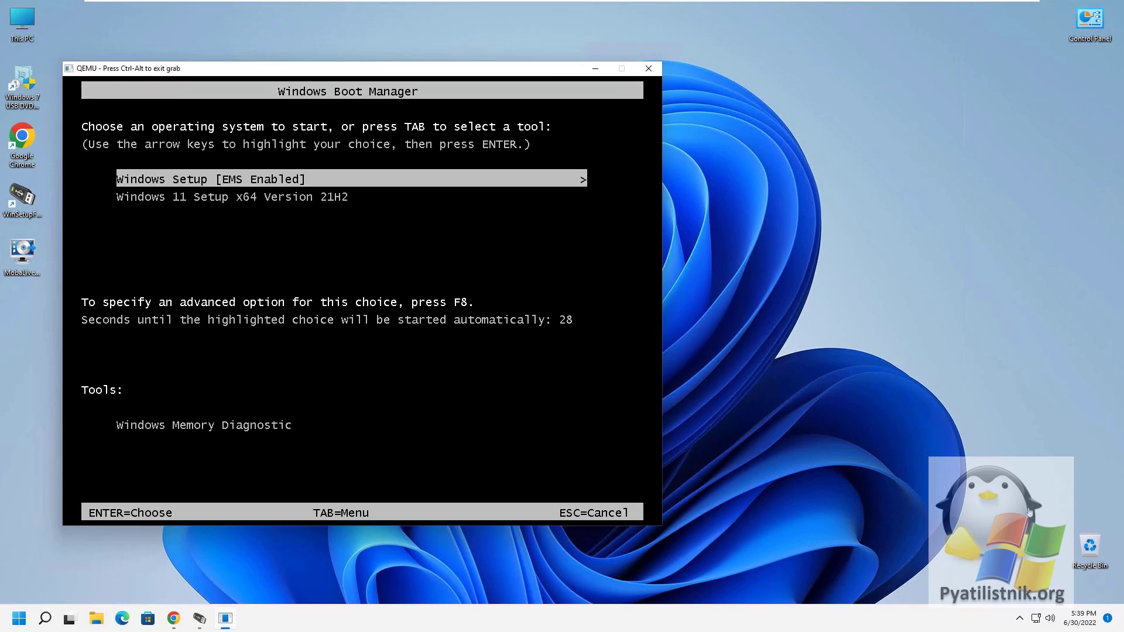
# Step: Start Windows 11 Setup x64 Version 21H2 from Boot Manager and release the mouse from QEMU
pyautogui.press('Down')
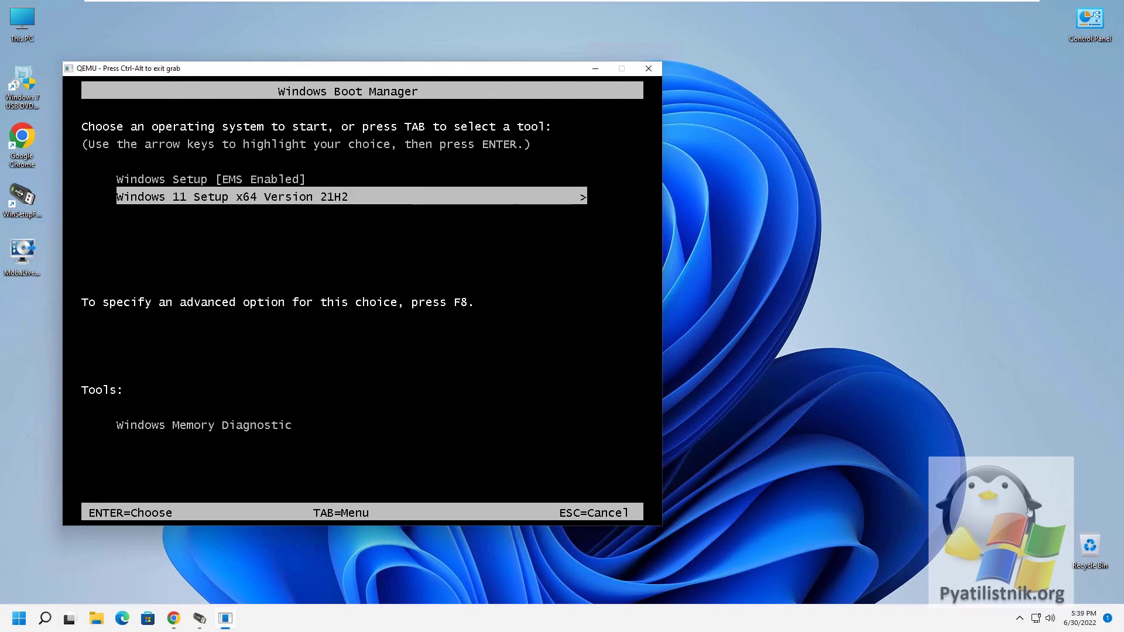
pyautogui.press('Up')
pyautogui.press('Down')
pyautogui.press('Return')
pyautogui.hotkey('ctrl', 'alt')
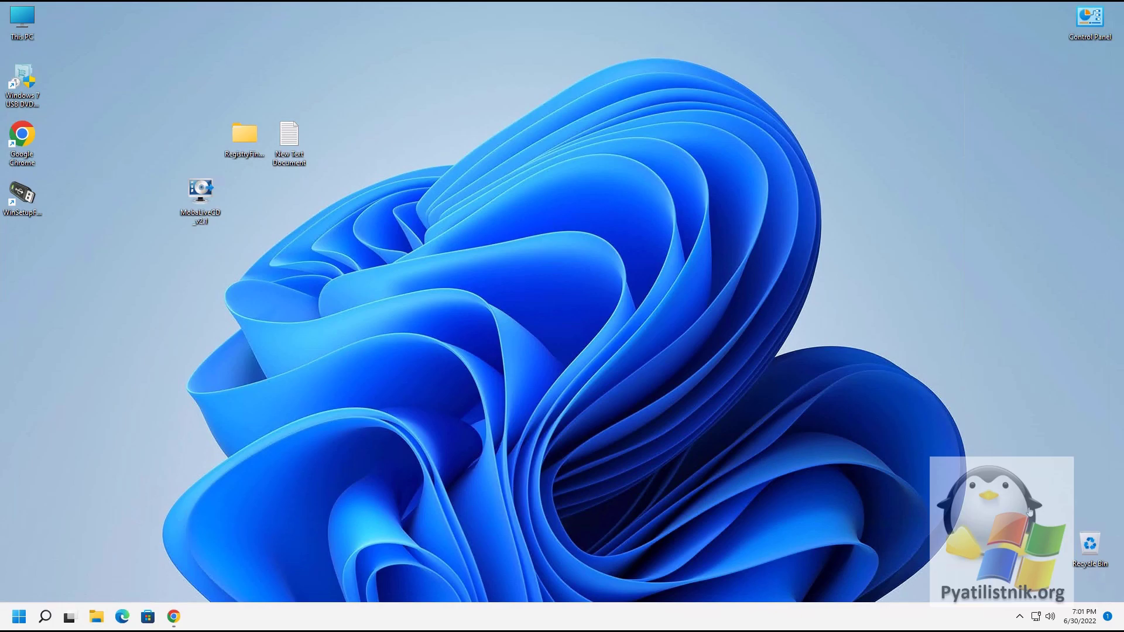
# Step: Move the MobaLiveCD shortcut lower, then browse USB Drive (E:) in File Explorer and close it
pyautogui.moveTo(200, 190); pyautogui.dragTo(201, 249)
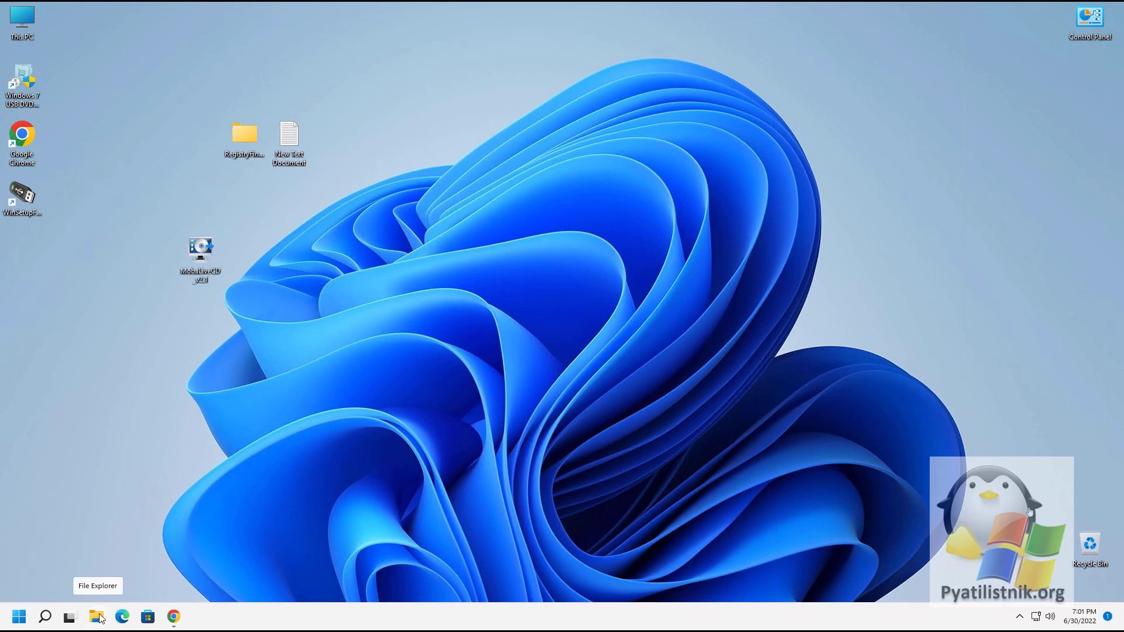
pyautogui.click(143, 489)
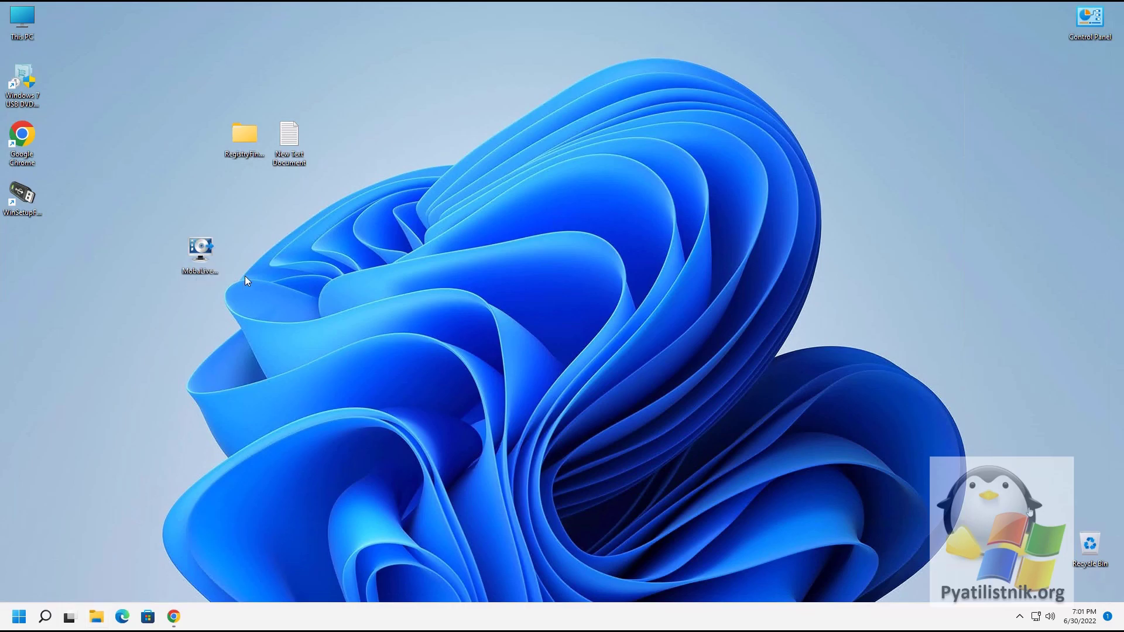
pyautogui.press('super+e')
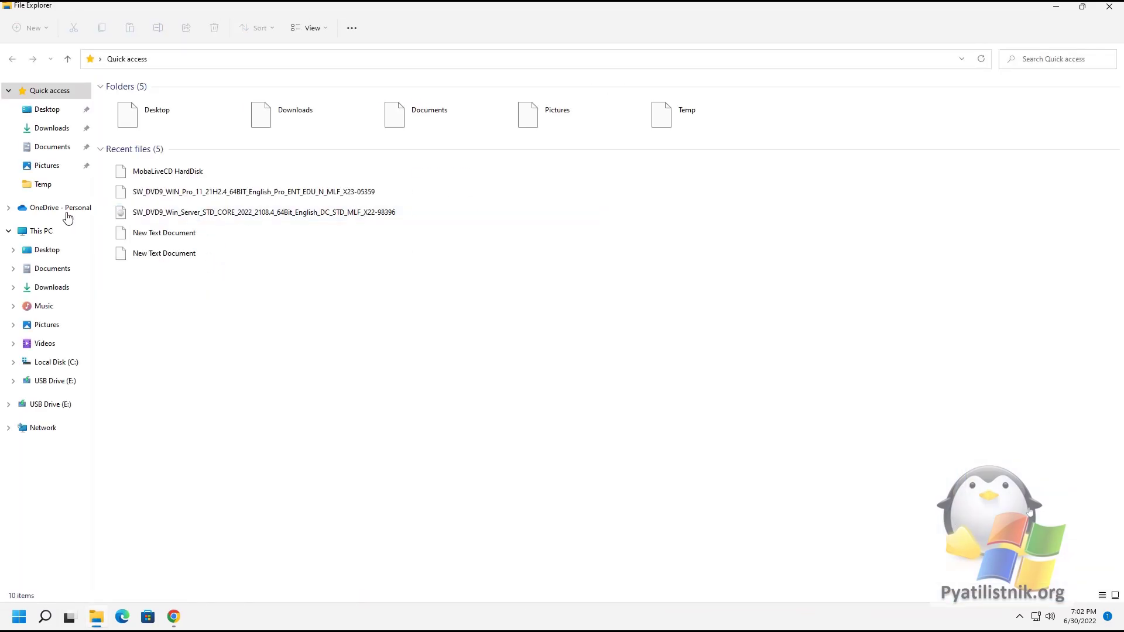
pyautogui.click(54, 233)
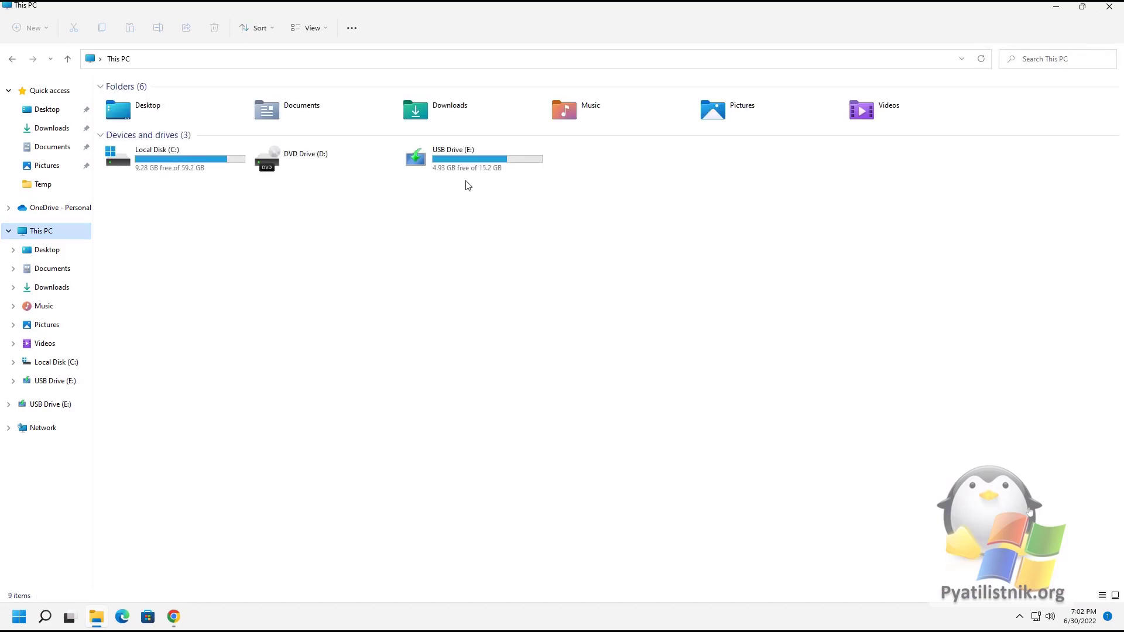
pyautogui.doubleClick(465, 162)
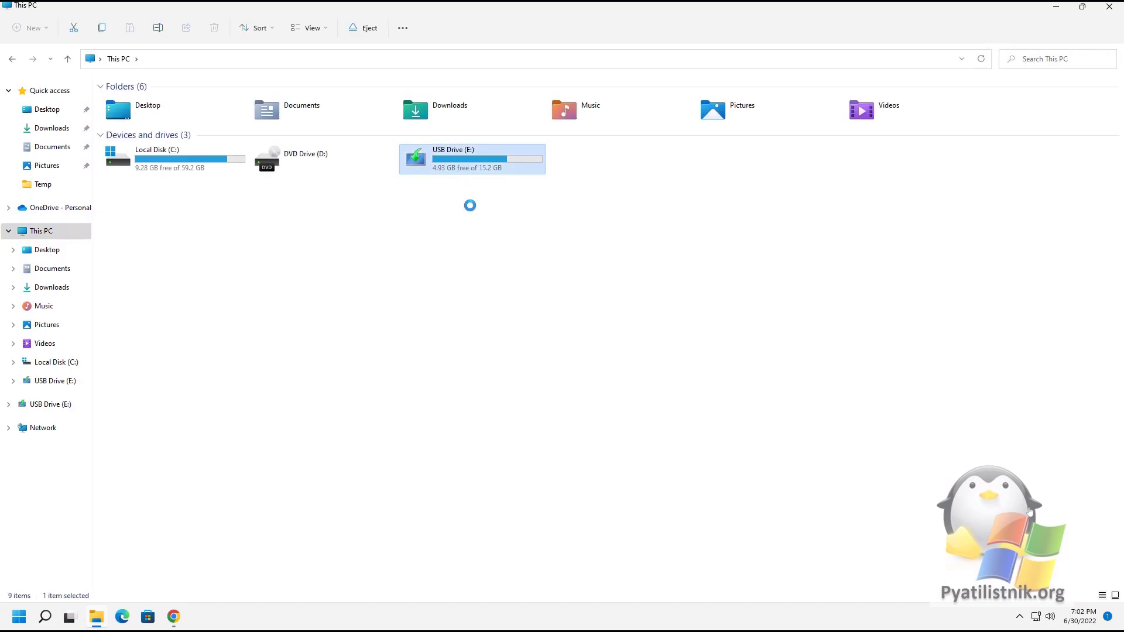
pyautogui.click(1110, 7)
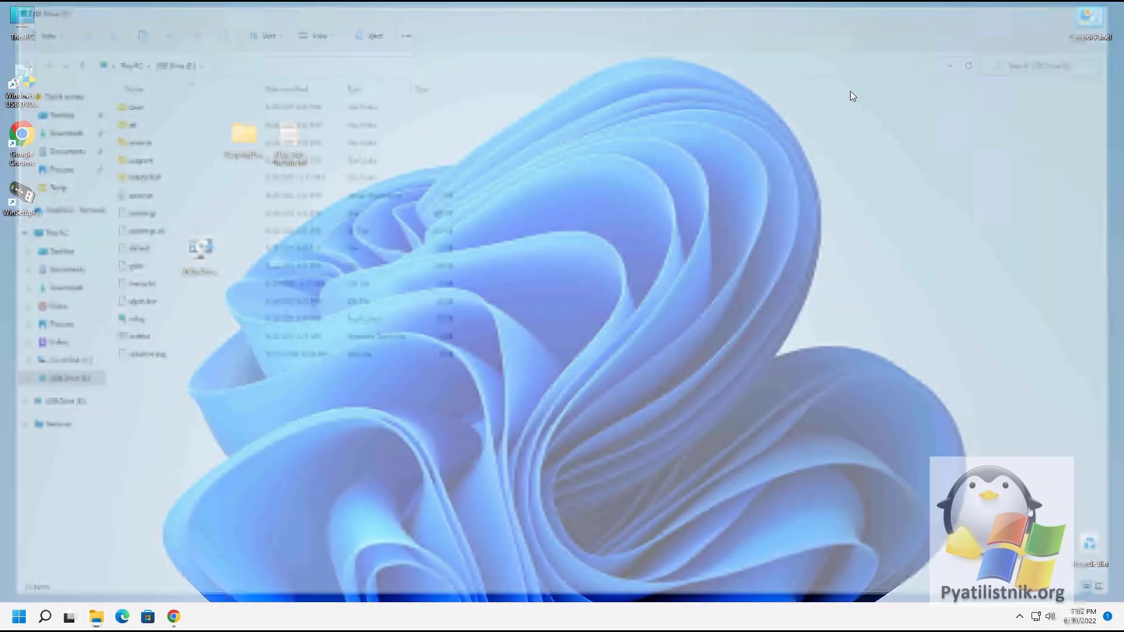
pyautogui.click(199, 251)
# Step: Launch MobaLiveCD as administrator and approve the UAC prompt
pyautogui.rightClick(200, 251)
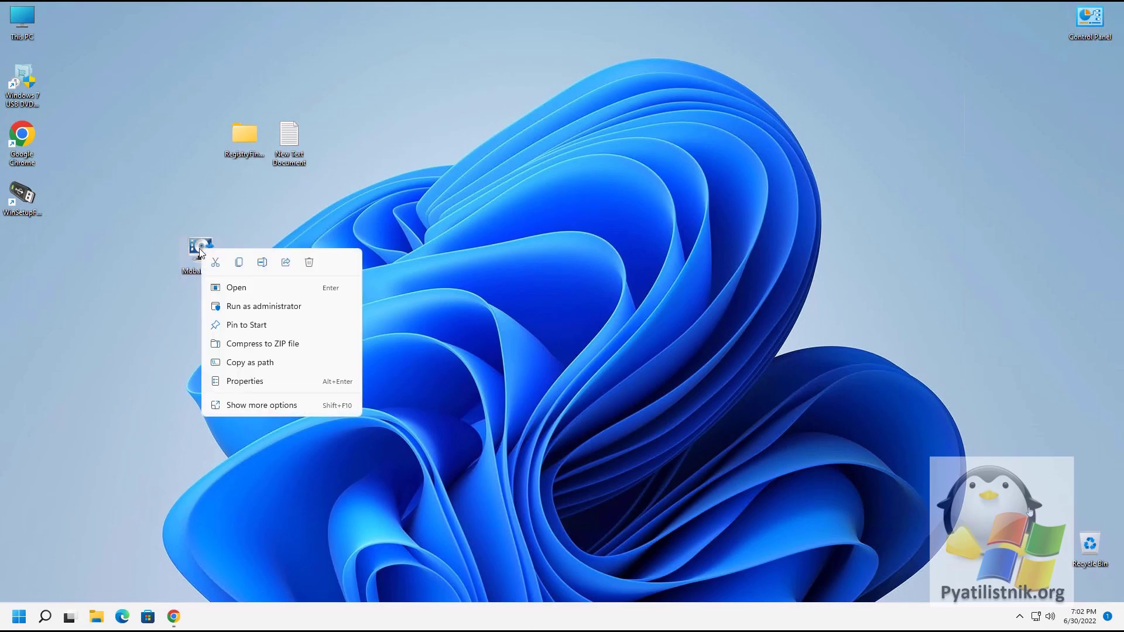
pyautogui.click(249, 308)
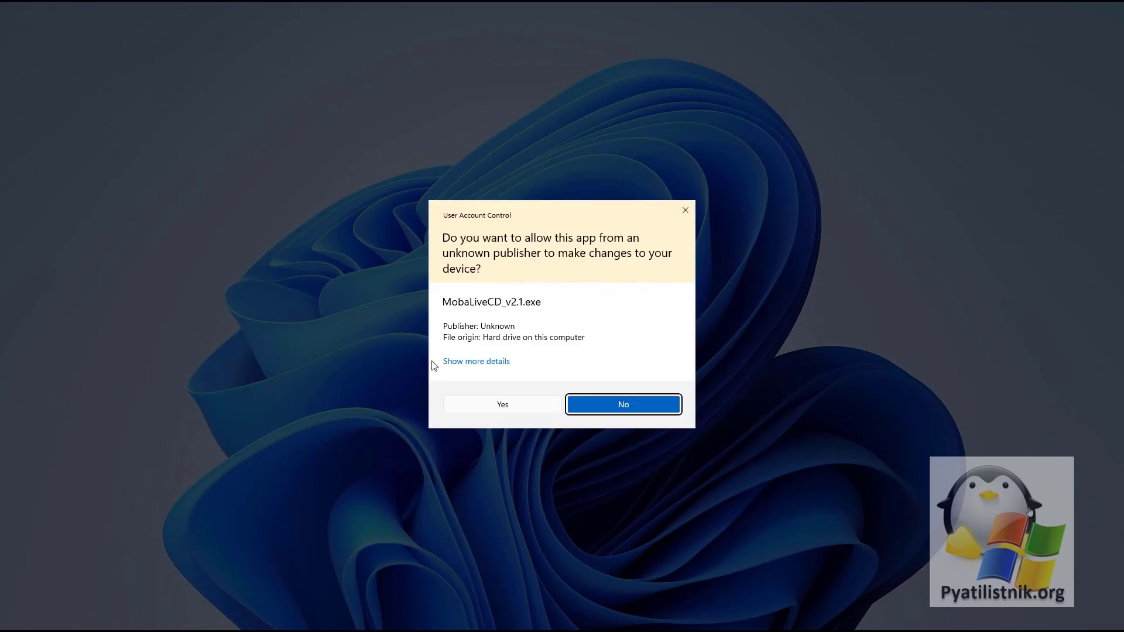
pyautogui.click(471, 405)
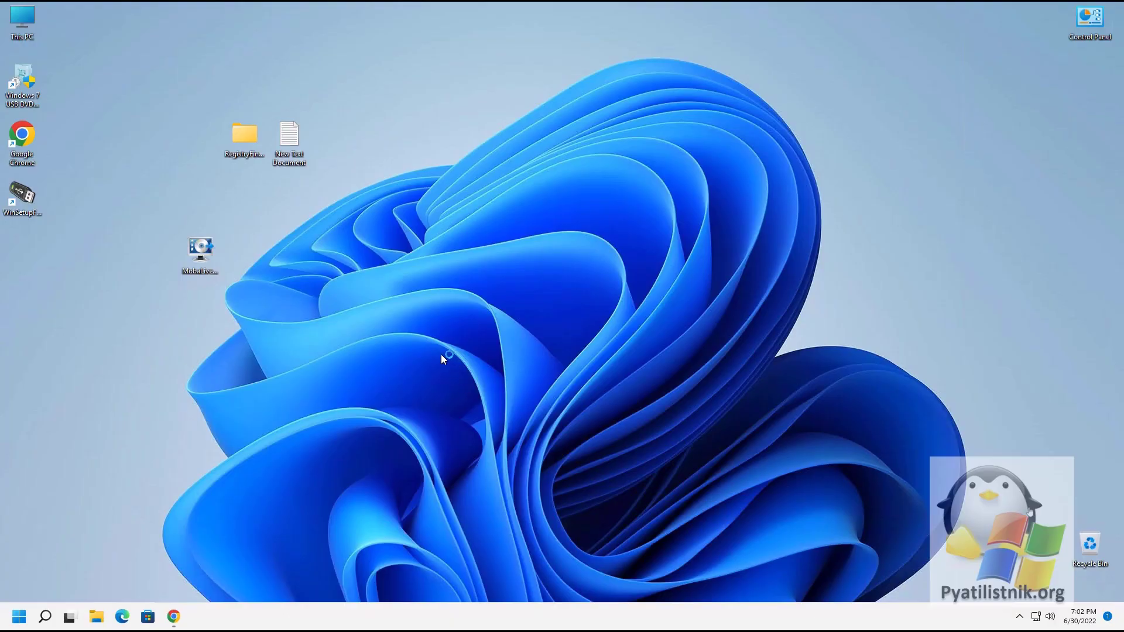
pyautogui.moveTo(460, 160); pyautogui.dragTo(373, 146)
# Step: Run the LiveUSB from drive e: and decline creating a hard disk image
pyautogui.click(603, 354)
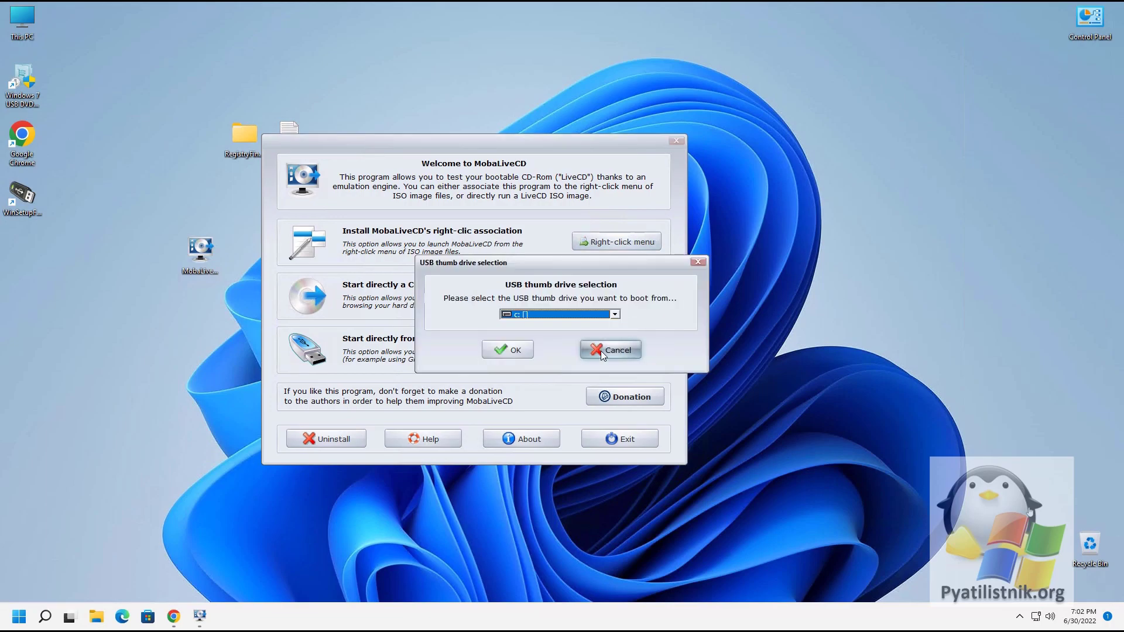
pyautogui.click(564, 315)
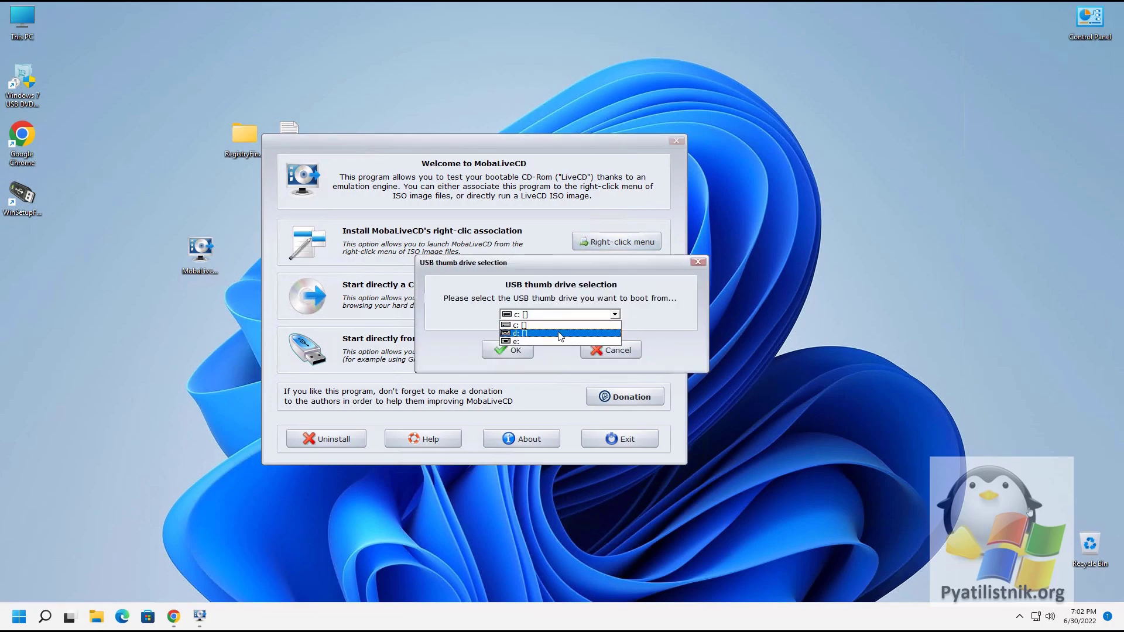
pyautogui.click(555, 339)
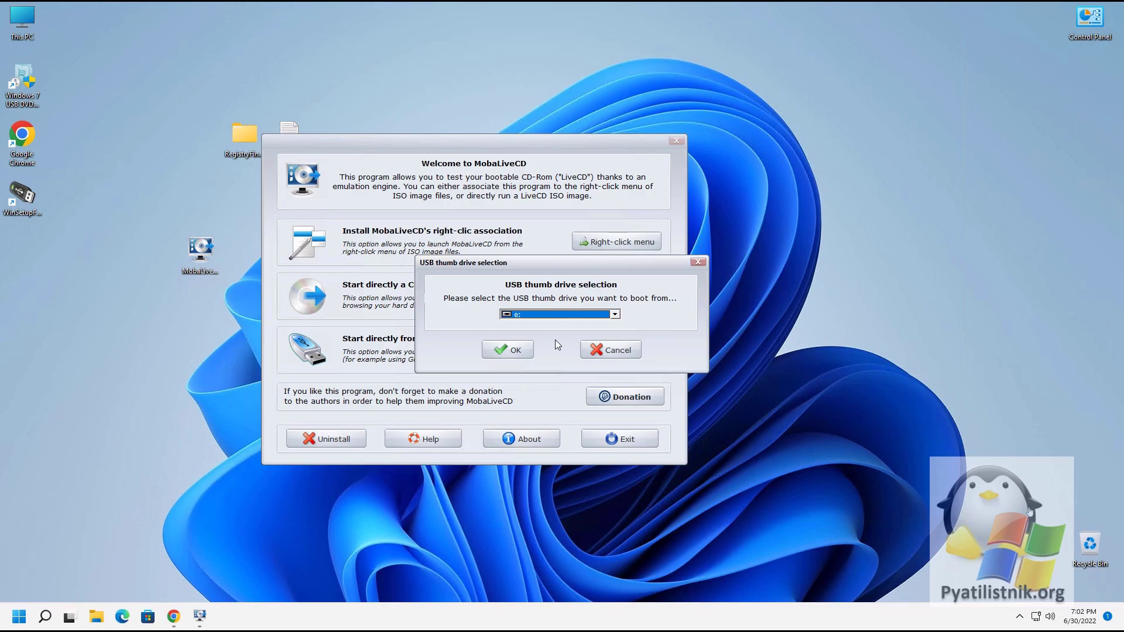
pyautogui.click(518, 351)
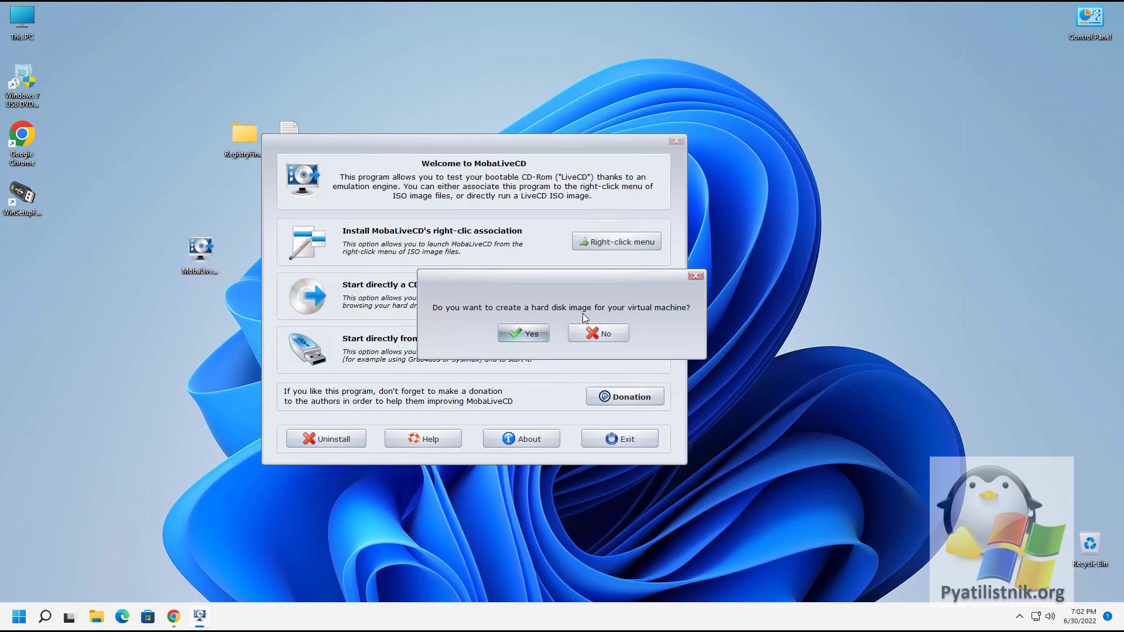
pyautogui.click(596, 332)
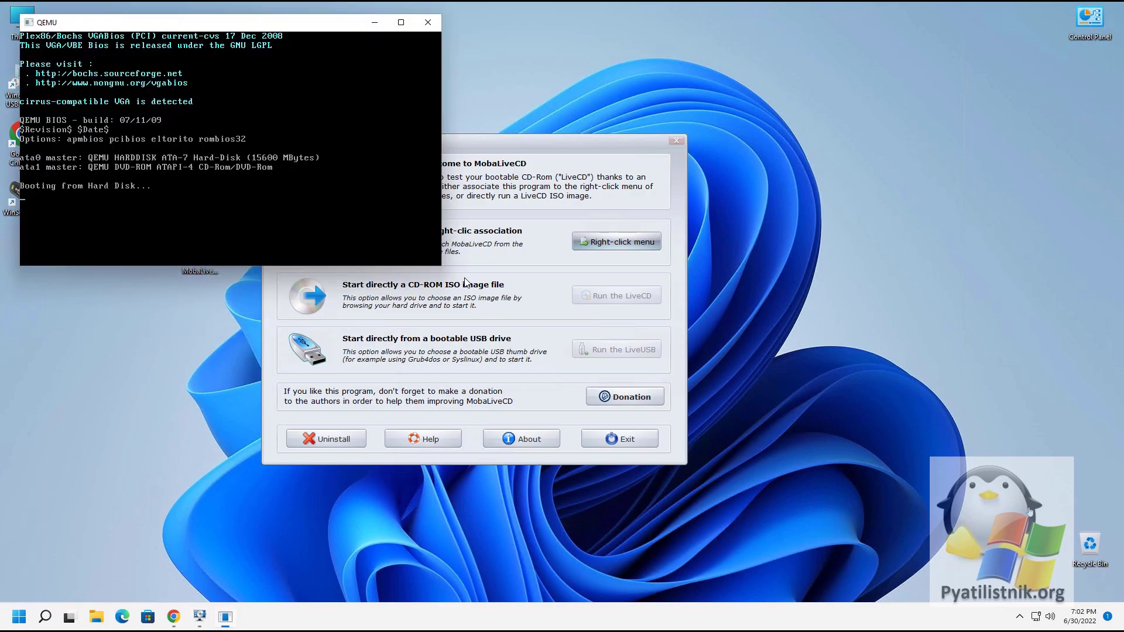
# Step: Boot GRUB4DOS entry 0, Windows NT6 Setup, in the MobaLiveCD QEMU window
pyautogui.moveTo(278, 27); pyautogui.dragTo(412, 175)
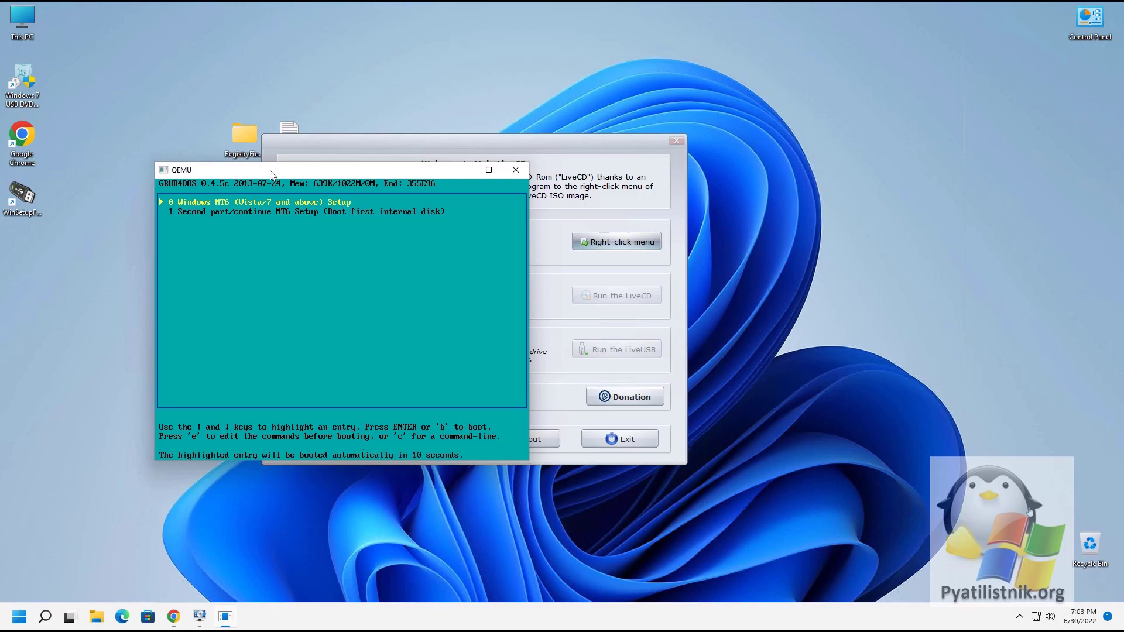
pyautogui.click(272, 241)
pyautogui.press('Down')
pyautogui.press('Up')
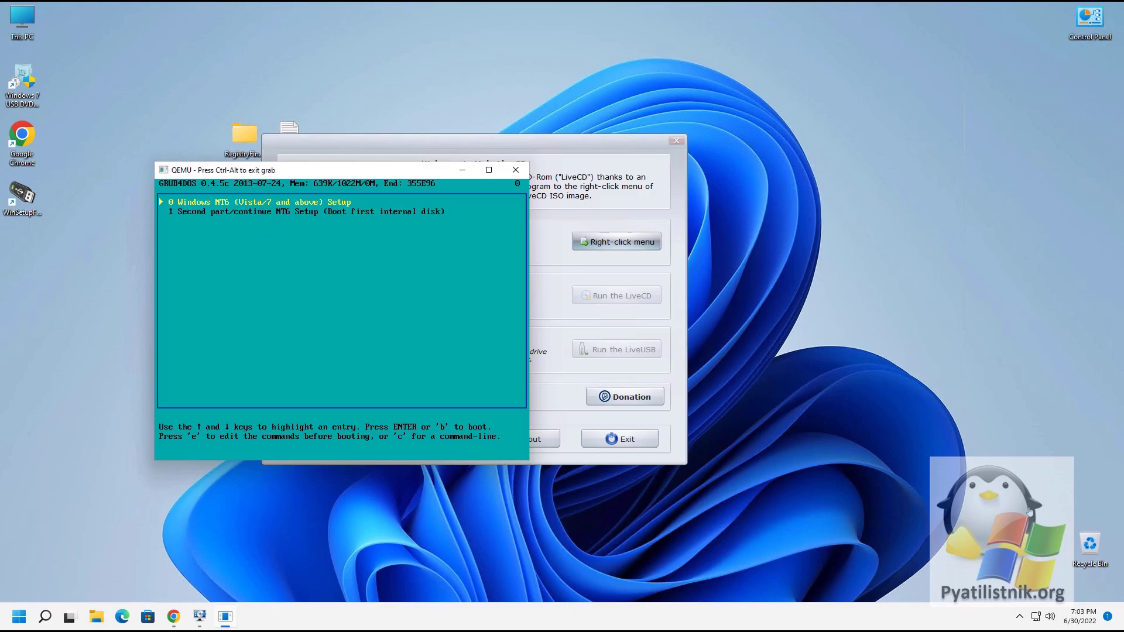
pyautogui.press('Return')
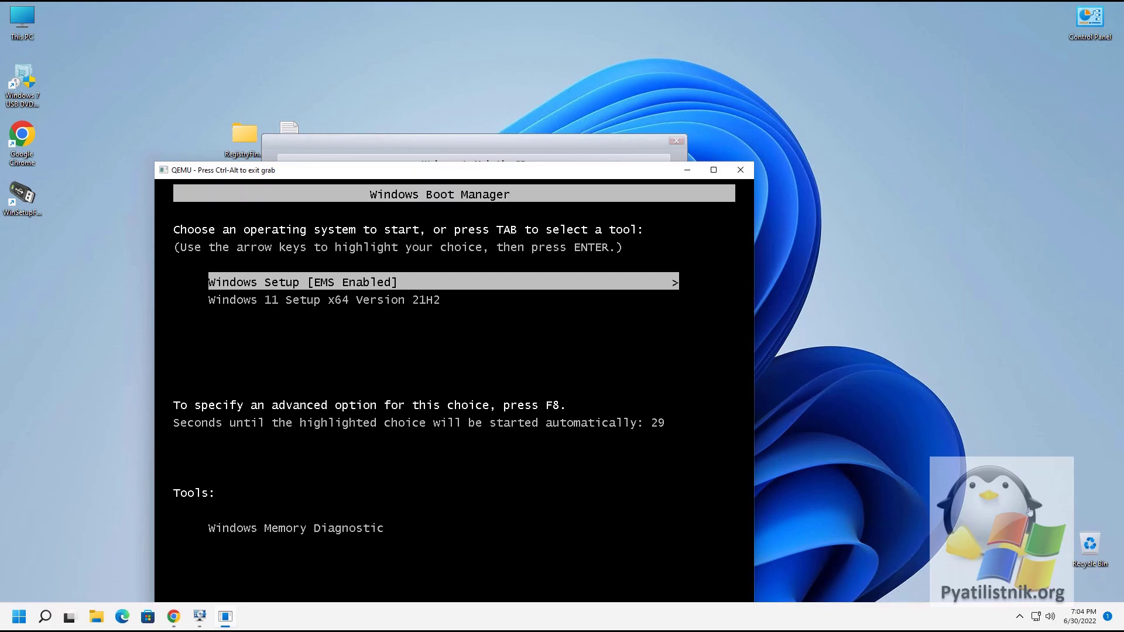
# Step: Reposition the QEMU window and boot the Windows 11 Setup x64 Version 21H2 entry
pyautogui.hotkey('ctrl', 'alt')
pyautogui.moveTo(507, 177); pyautogui.dragTo(534, 59)
pyautogui.click(497, 165)
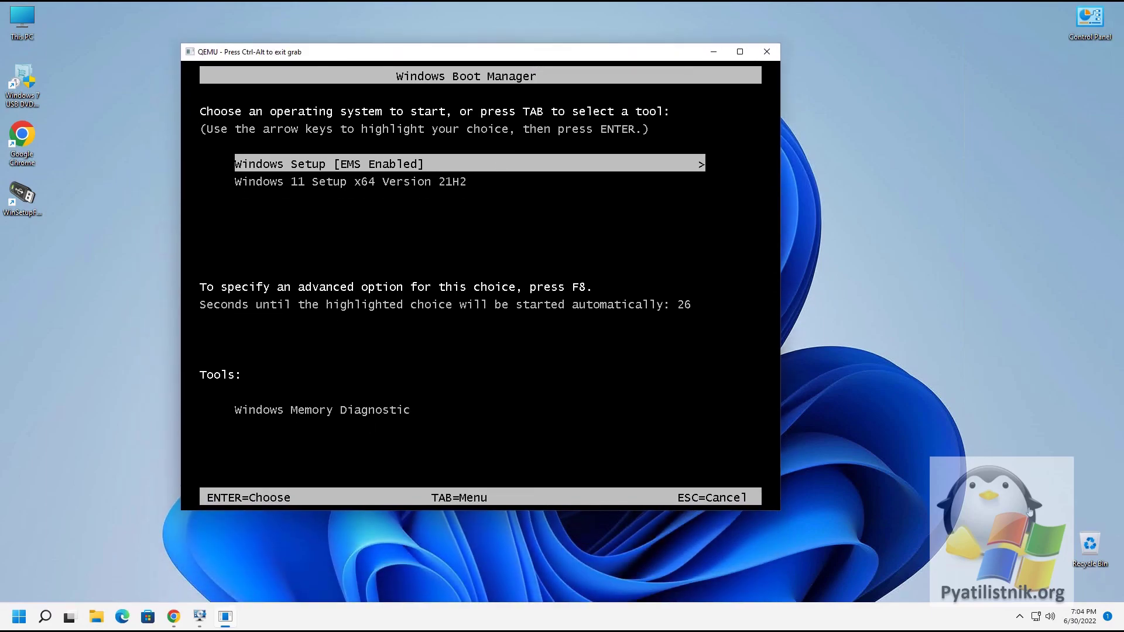
pyautogui.press('Down')
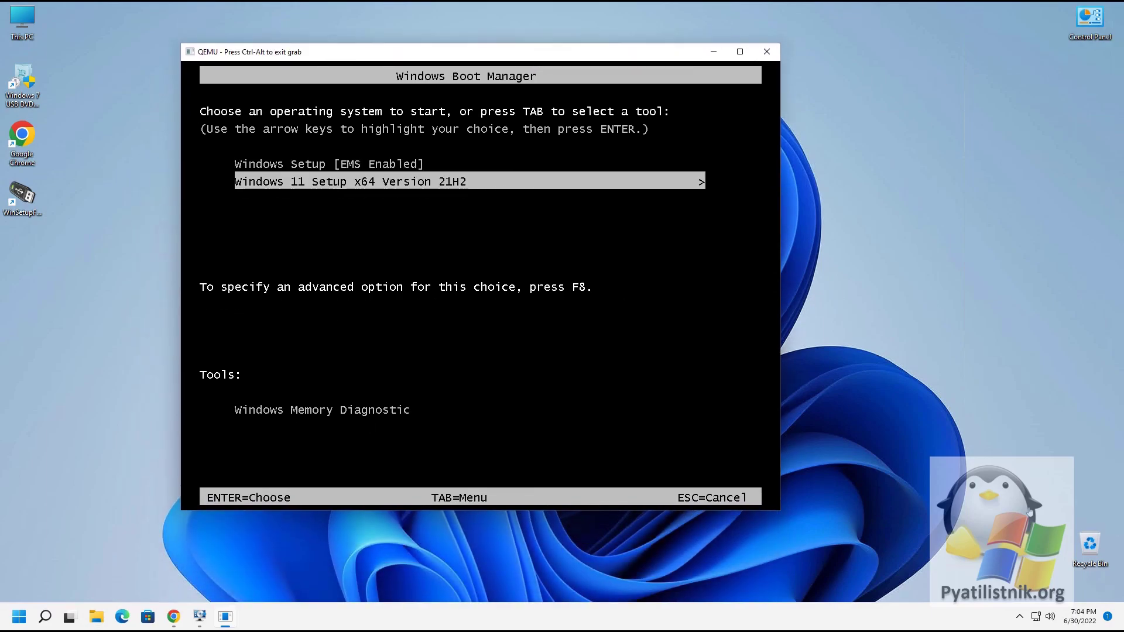
pyautogui.press('Return')
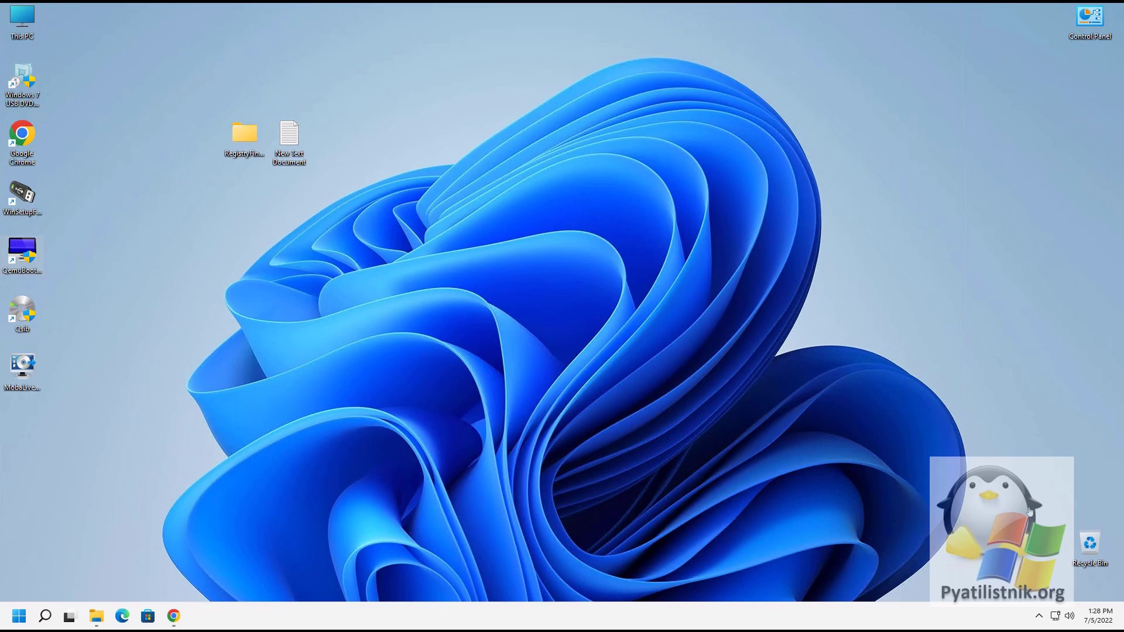
# Step: Launch Qsib (Qemu Simple Boot) as administrator and approve the UAC prompt
pyautogui.rightClick(31, 310)
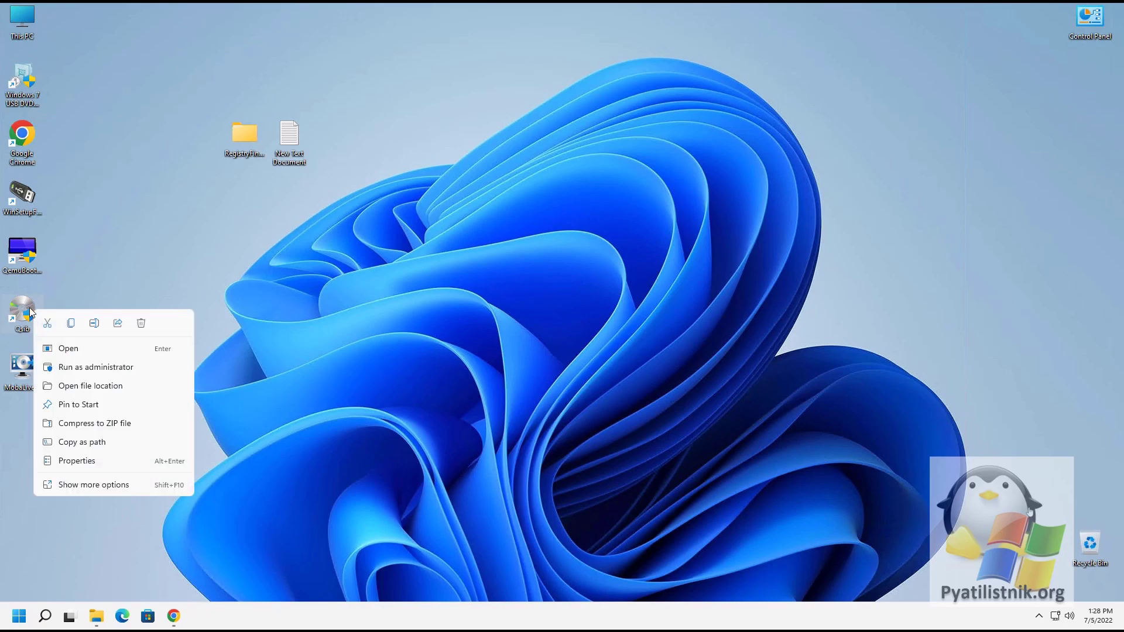
pyautogui.click(92, 368)
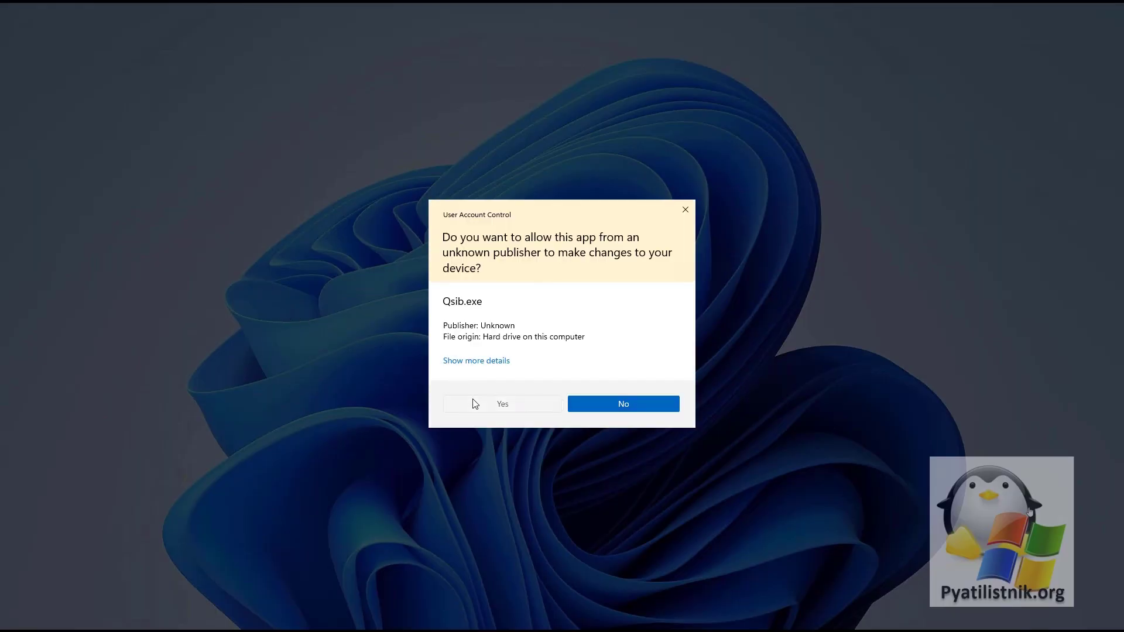
pyautogui.click(473, 404)
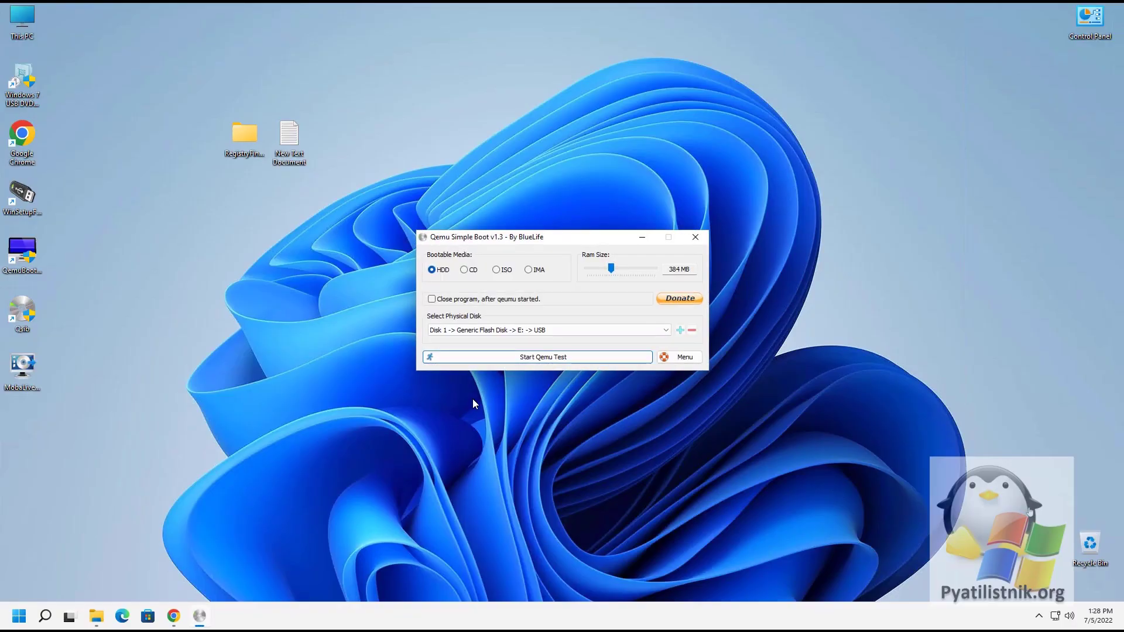
pyautogui.moveTo(515, 245); pyautogui.dragTo(440, 235)
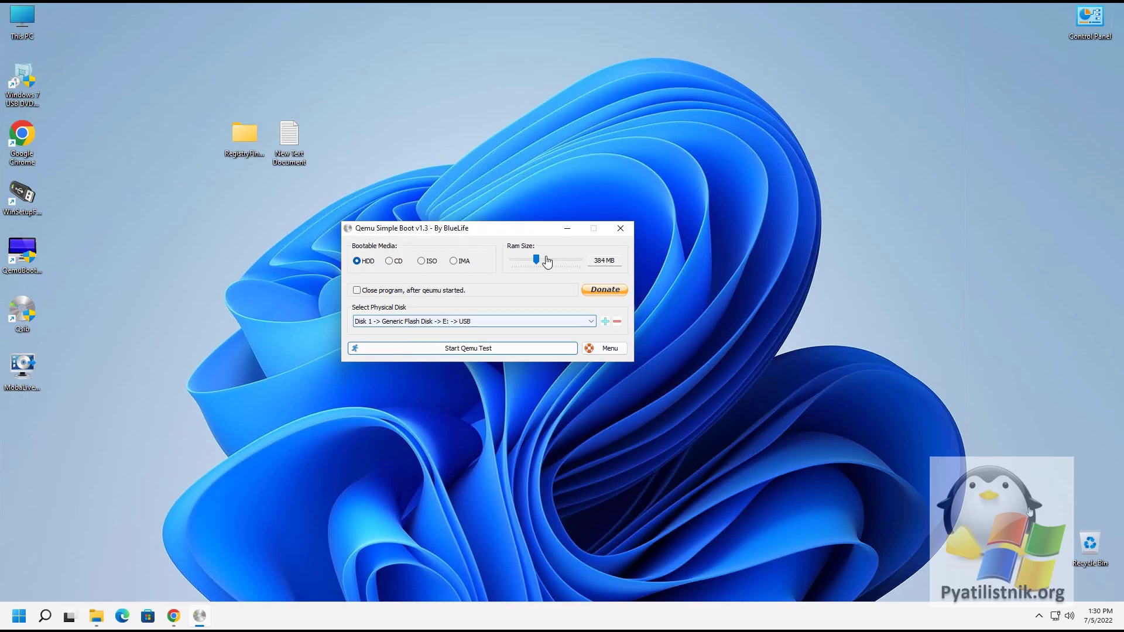
# Step: Set RAM size to 1024 MB and keep Disk 1 flash disk as the physical disk
pyautogui.moveTo(536, 260); pyautogui.dragTo(582, 260)
pyautogui.click(405, 321)
pyautogui.click(339, 430)
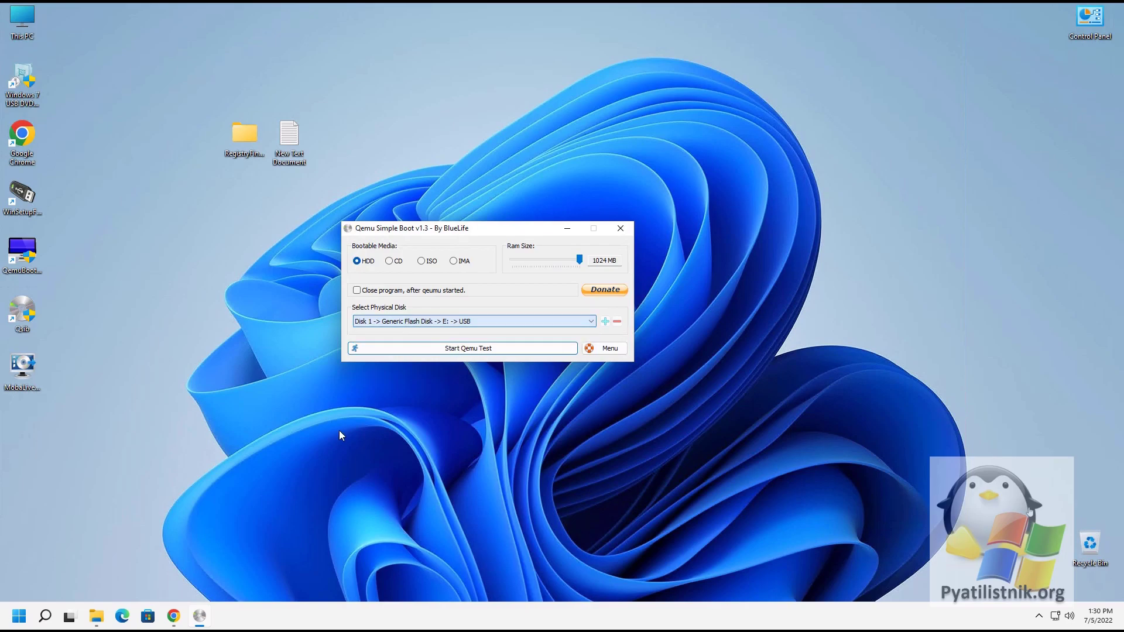
pyautogui.click(175, 492)
# Step: Confirm USB Drive (E:) appears in This PC, then minimize File Explorer
pyautogui.press('super+e')
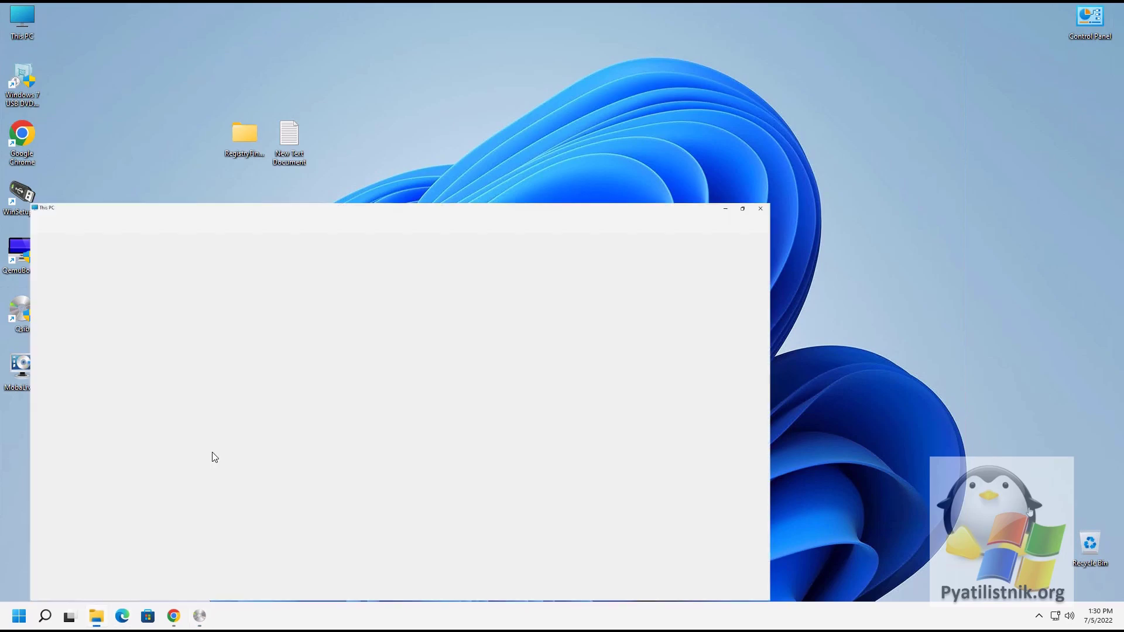
pyautogui.click(429, 159)
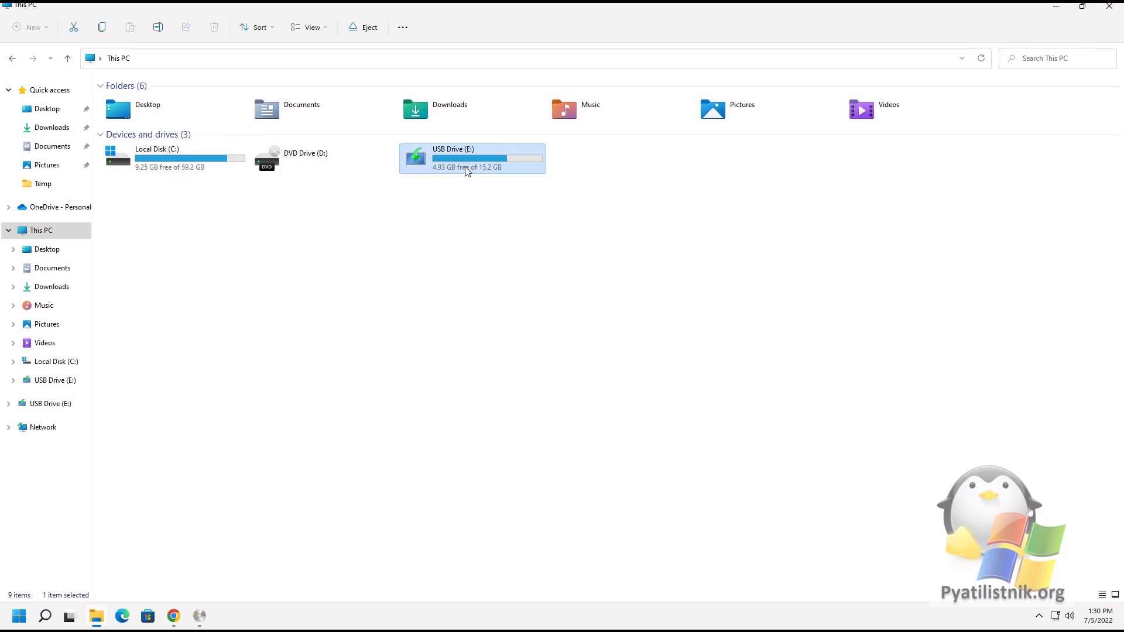
pyautogui.click(1058, 9)
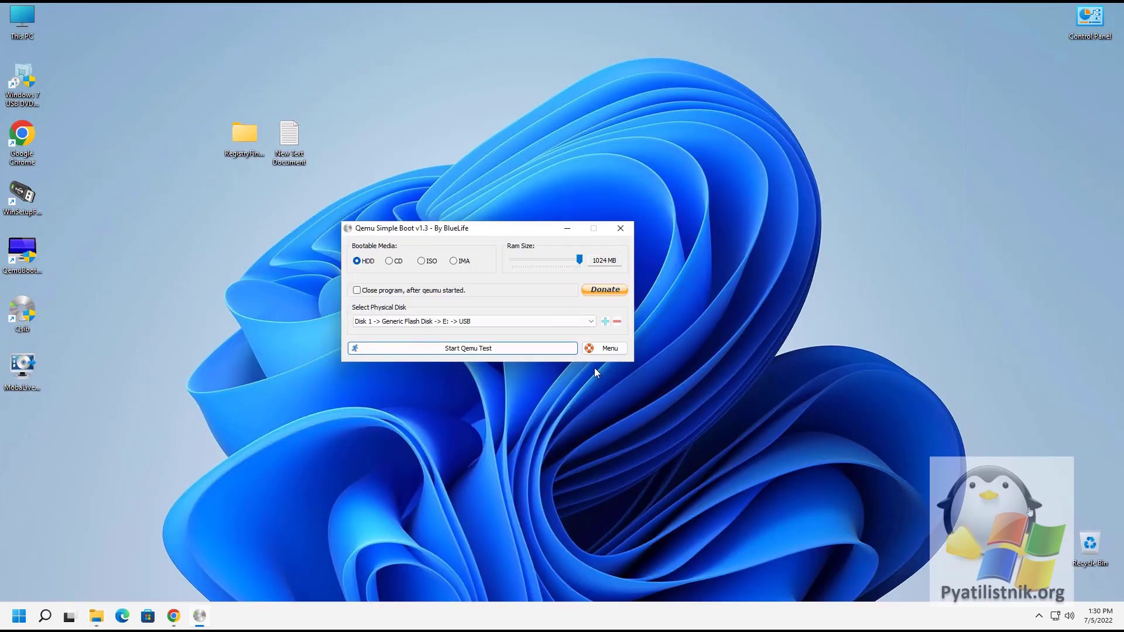
# Step: Start the Qemu boot test of the flash disk from Qemu Simple Boot
pyautogui.click(605, 348)
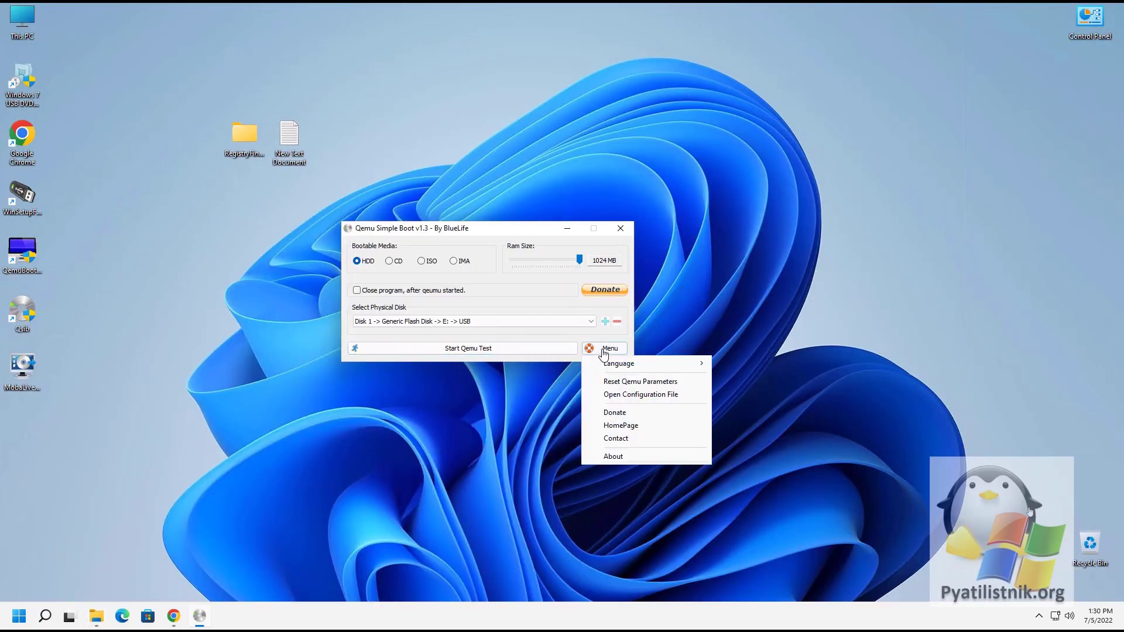
pyautogui.moveTo(639, 368)
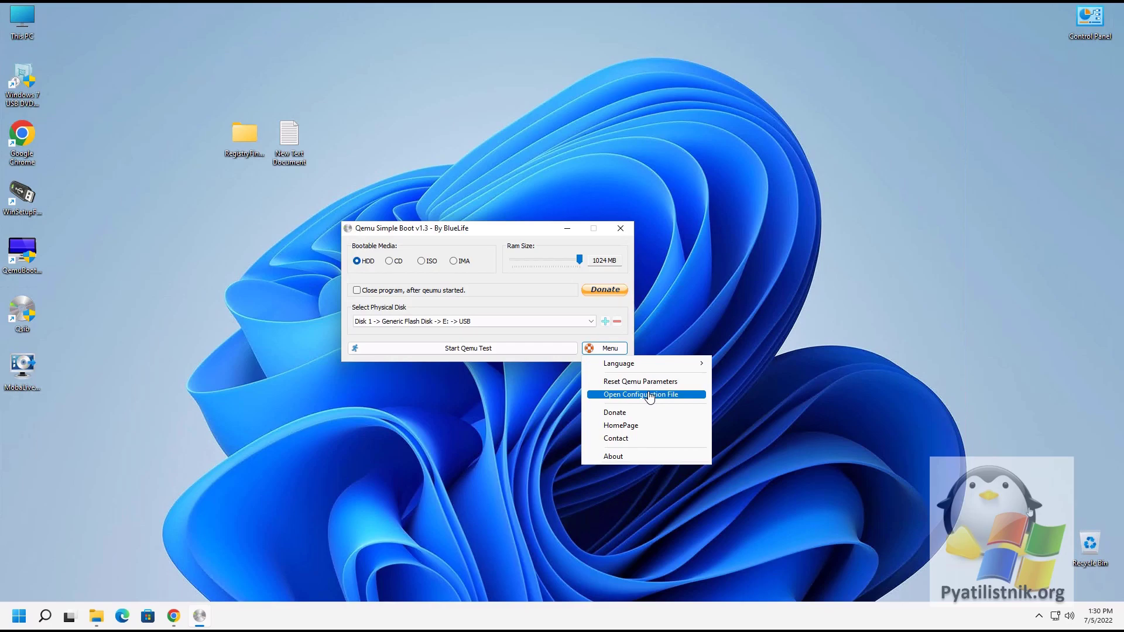
pyautogui.click(470, 347)
pyautogui.click(472, 350)
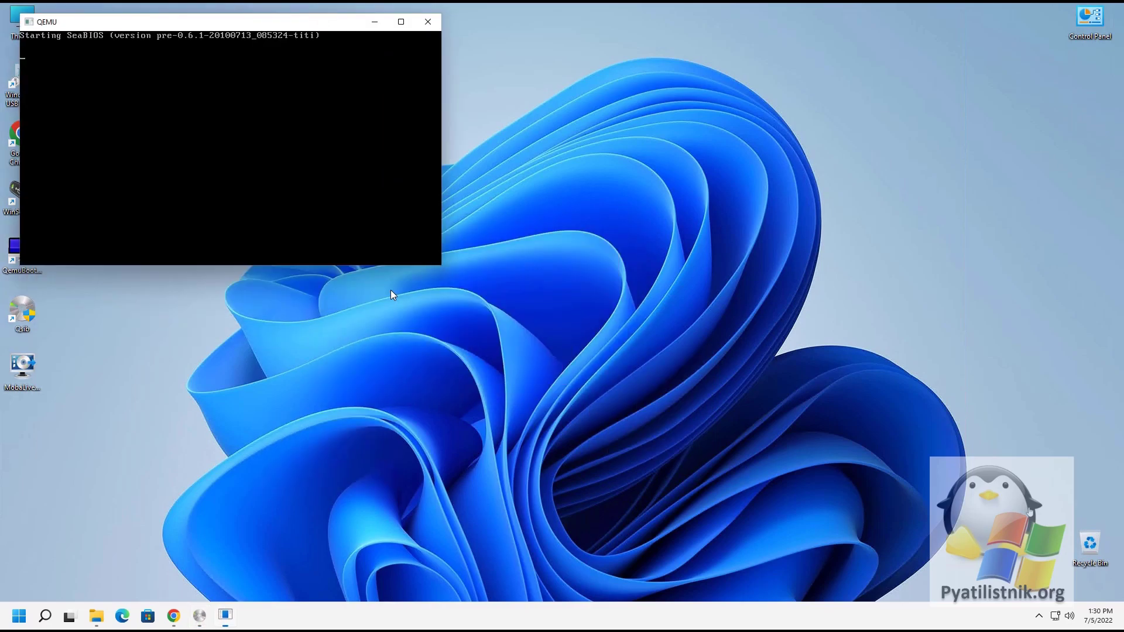
# Step: Boot GRUB4DOS entry 0, Windows NT6 (Vista/7 and above) Setup, in the centred QEMU window
pyautogui.moveTo(281, 24); pyautogui.dragTo(502, 151)
pyautogui.click(386, 241)
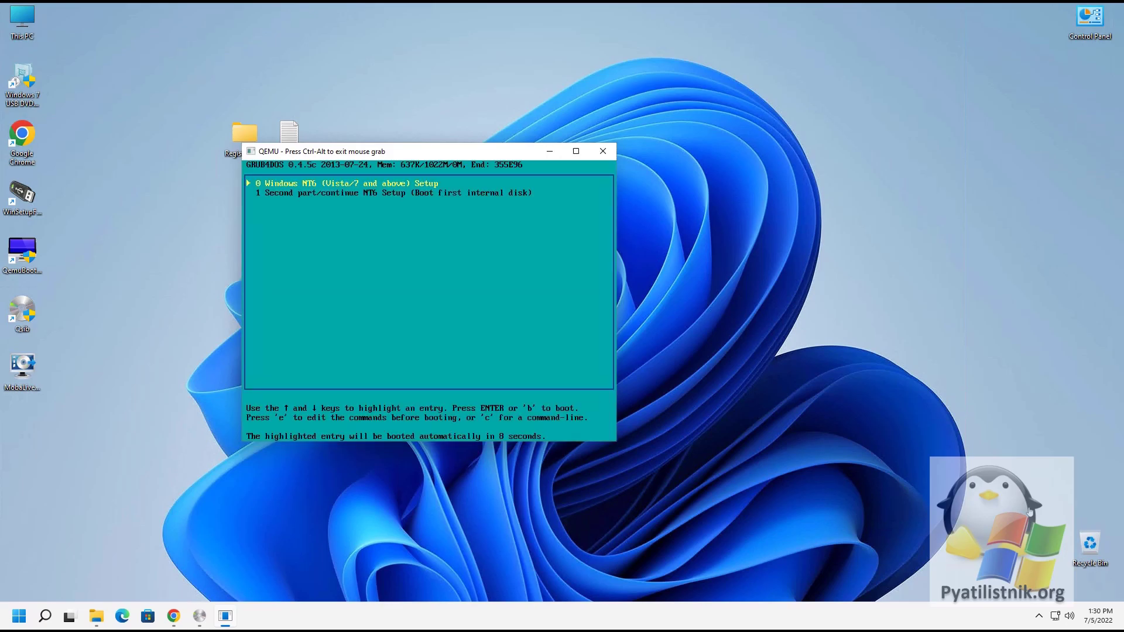
pyautogui.press('Down')
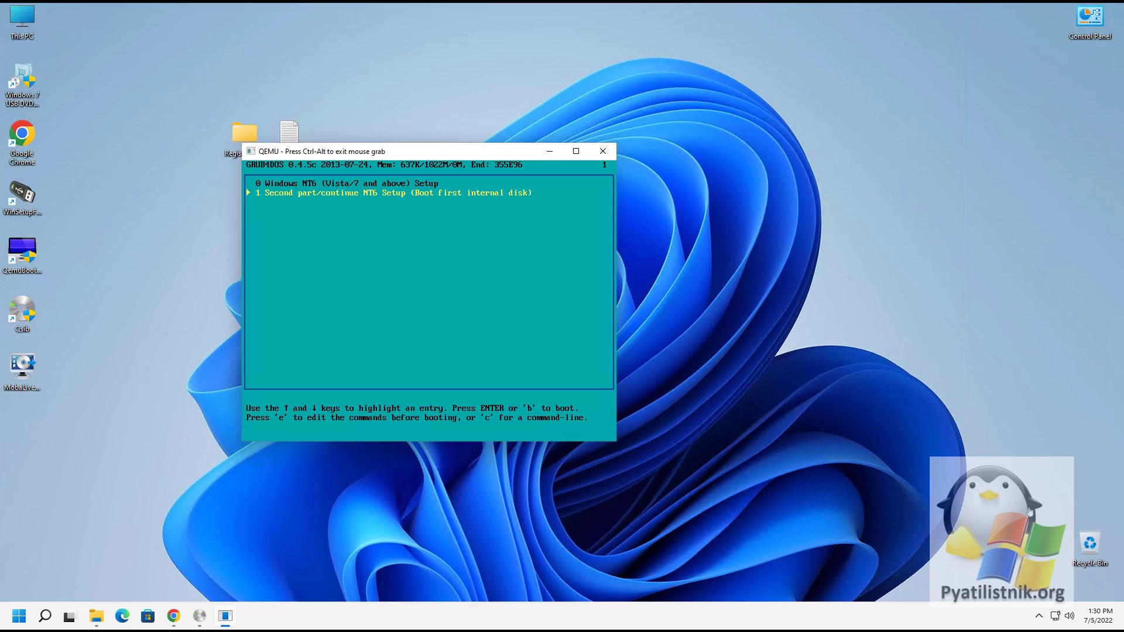
pyautogui.press('Up')
pyautogui.press('Return')
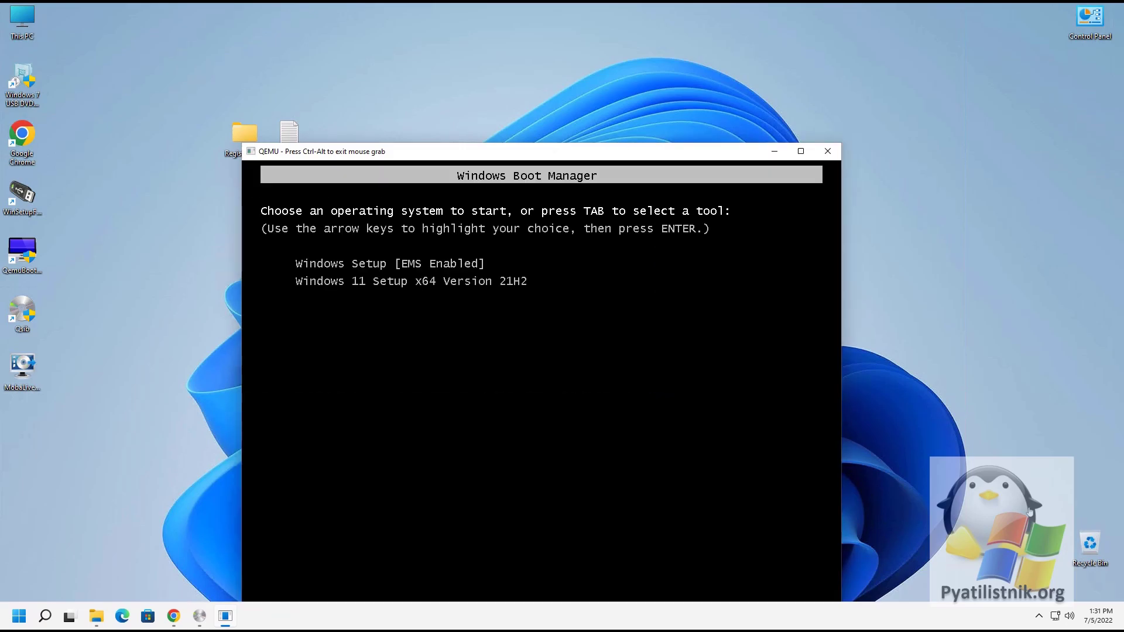
# Step: Start Windows 11 Setup x64 Version 21H2 from the boot menu and release the mouse
pyautogui.press('Down')
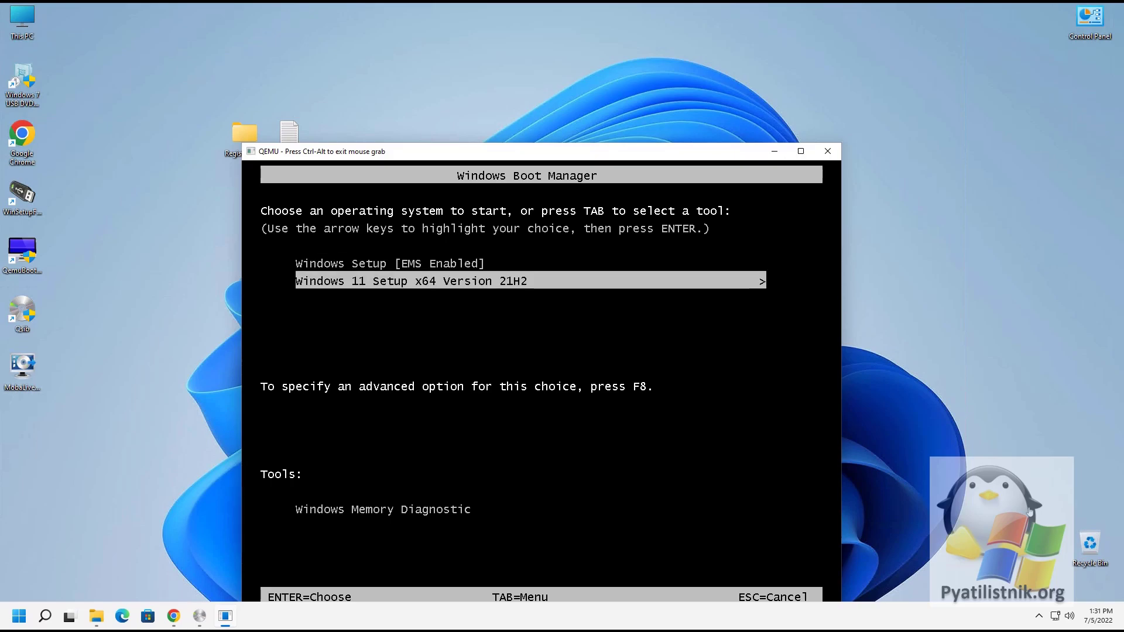
pyautogui.press('Return')
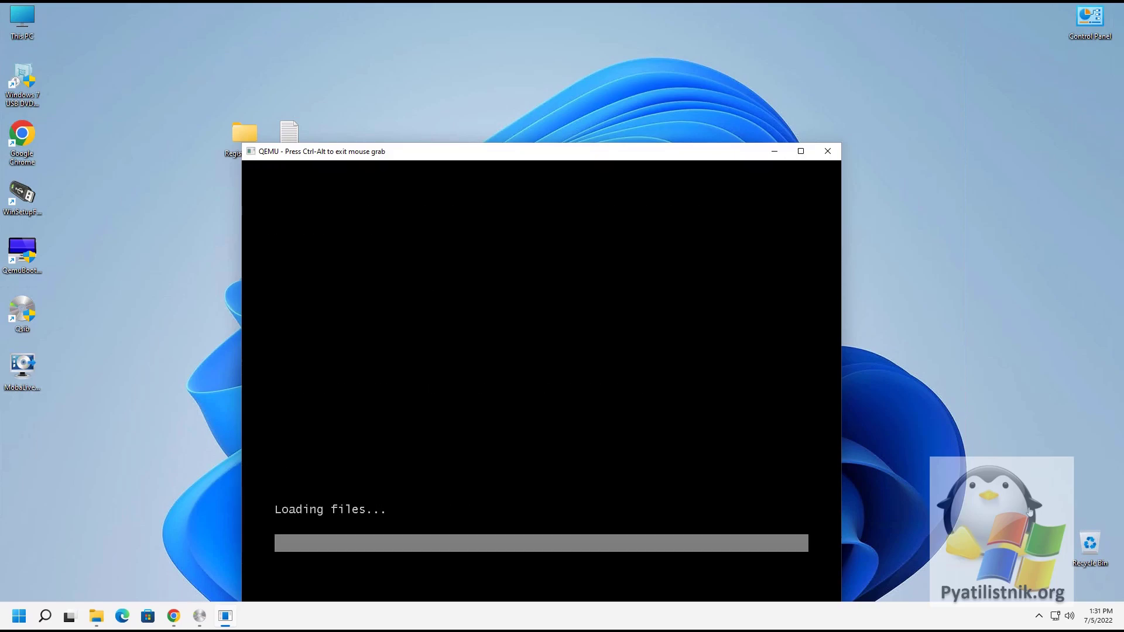
pyautogui.hotkey('ctrl', 'alt')
pyautogui.moveTo(591, 155); pyautogui.dragTo(560, 89)
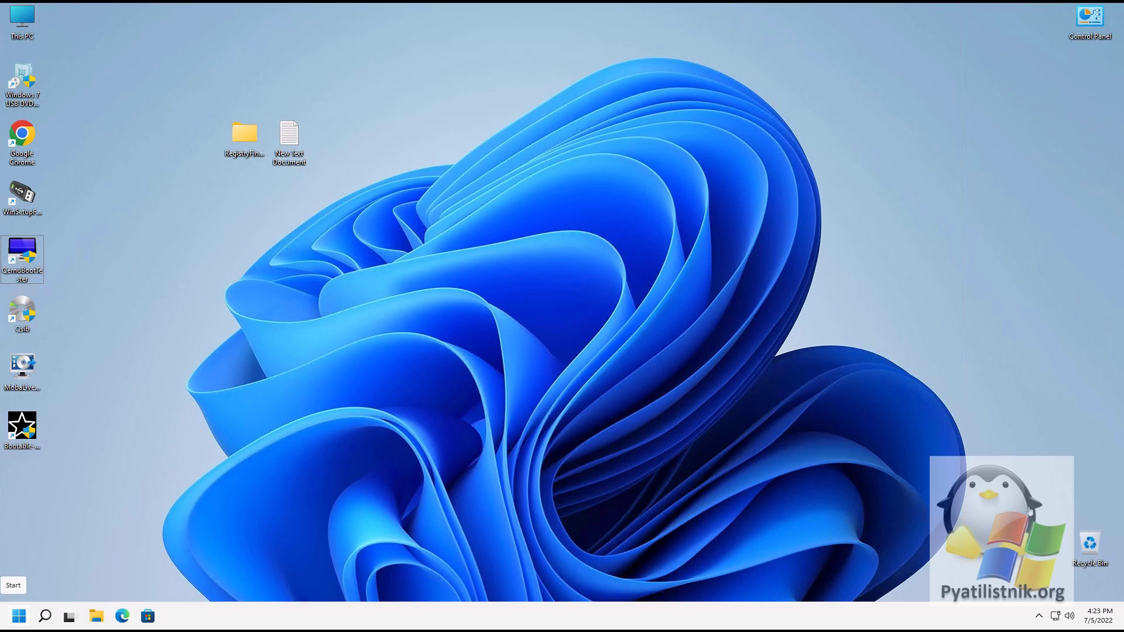
# Step: Run QemuBootTester as administrator and approve the UAC prompt
pyautogui.rightClick(35, 251)
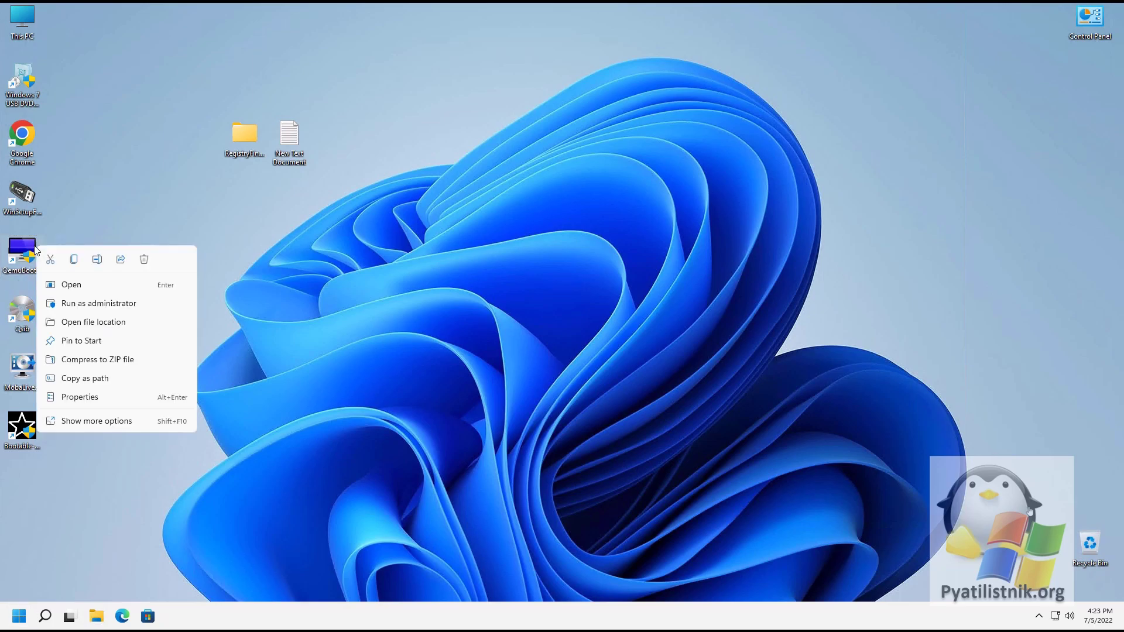
pyautogui.click(84, 305)
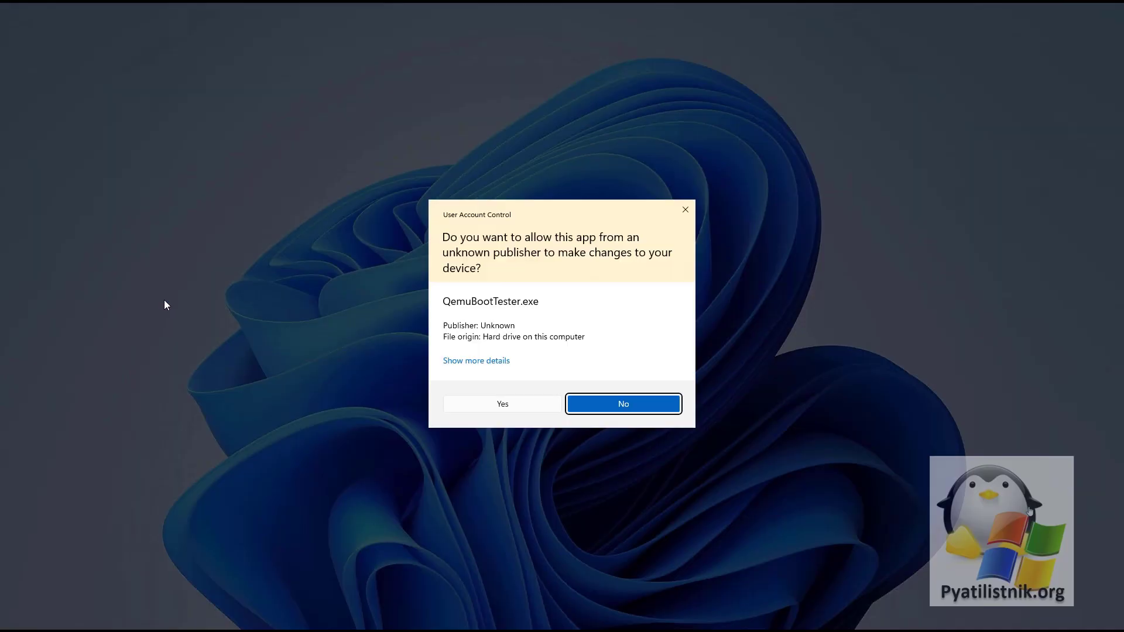
pyautogui.click(456, 404)
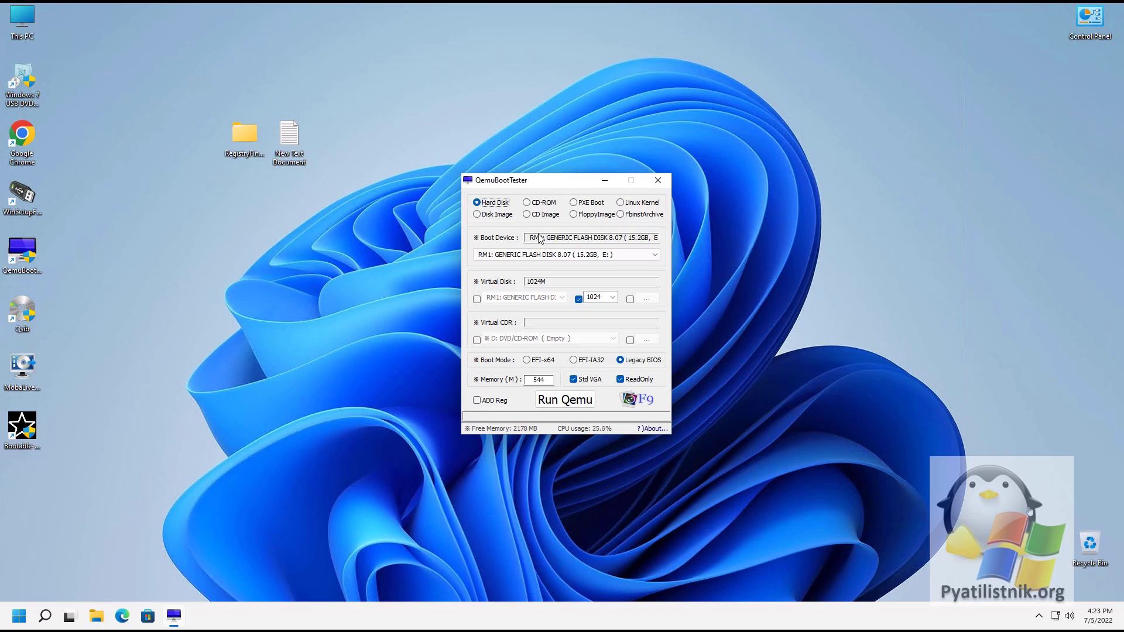
# Step: Inspect the 1024M virtual disk size and 544 MB memory values
pyautogui.doubleClick(526, 283)
pyautogui.doubleClick(544, 380)
pyautogui.click(533, 381)
# Step: Keep the RM1 flash disk as boot device, confirming it is USB Drive (E:) in Explorer
pyautogui.click(516, 256)
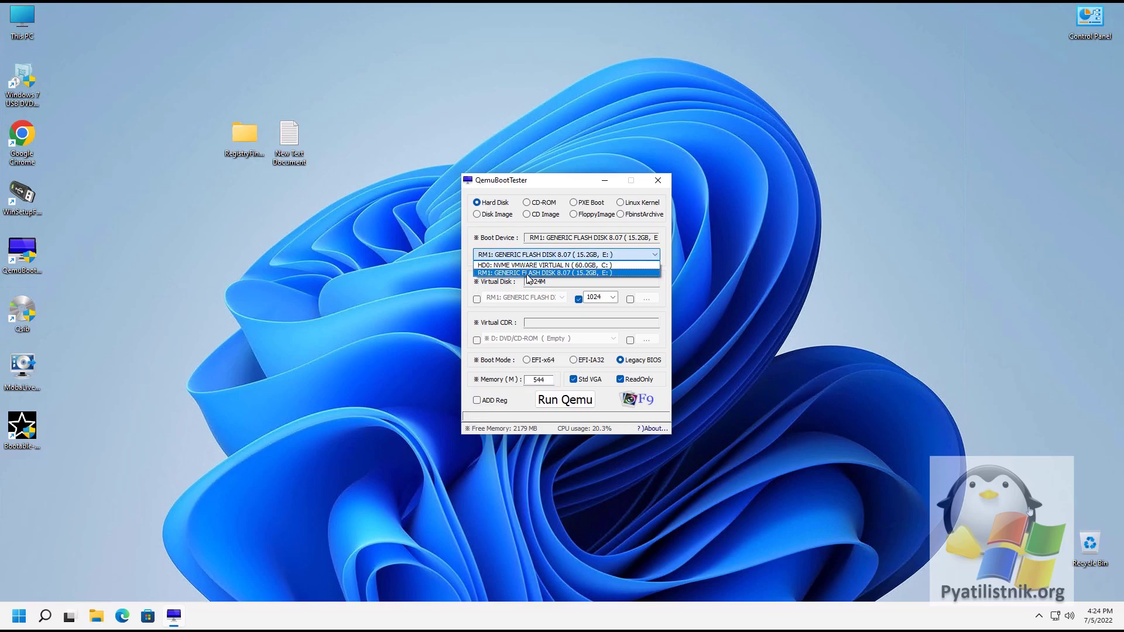
pyautogui.click(508, 284)
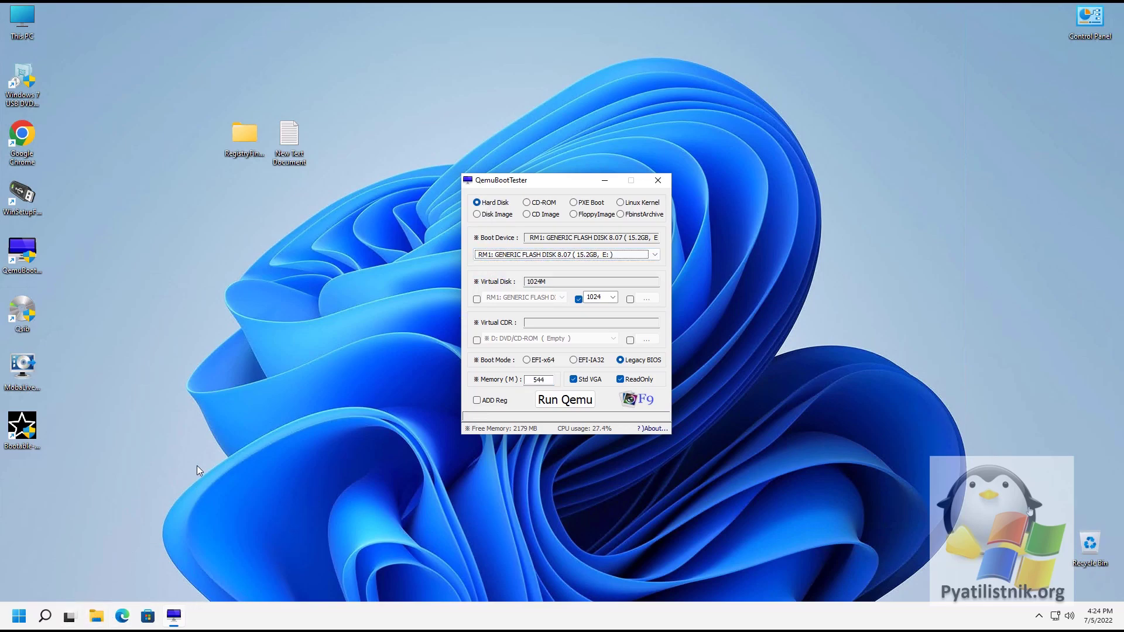
pyautogui.click(408, 368)
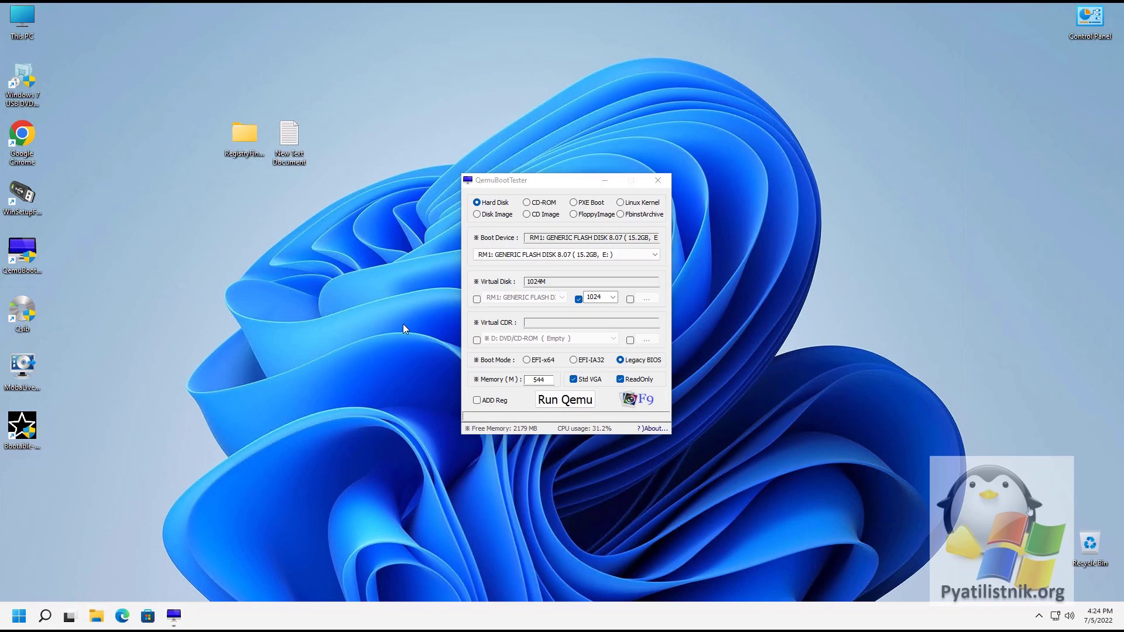
pyautogui.press('super+e')
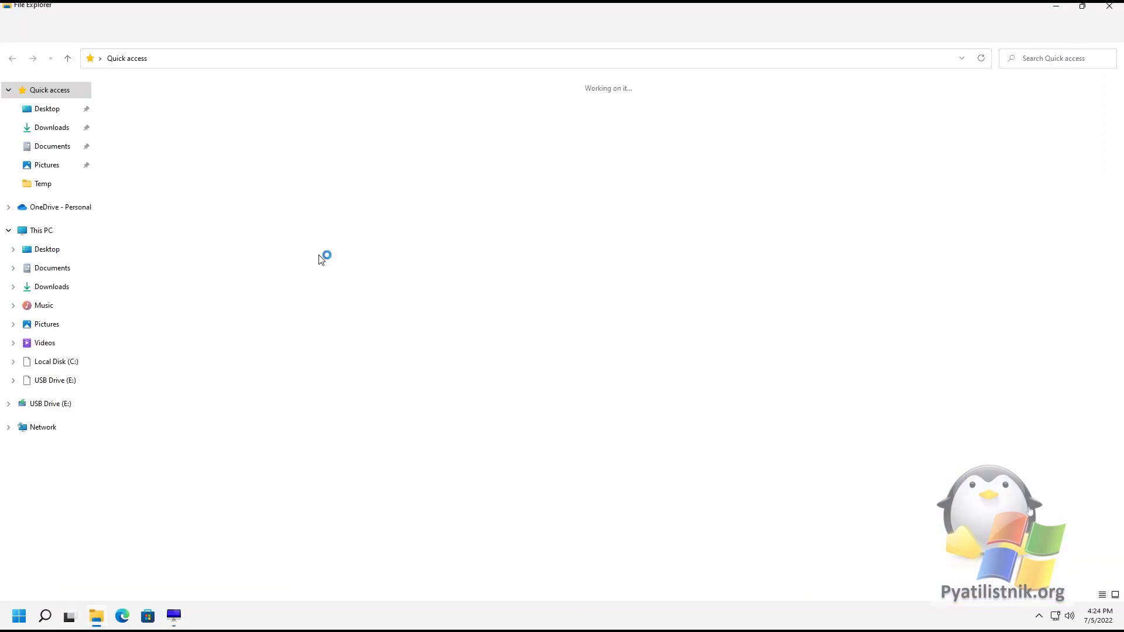
pyautogui.click(42, 231)
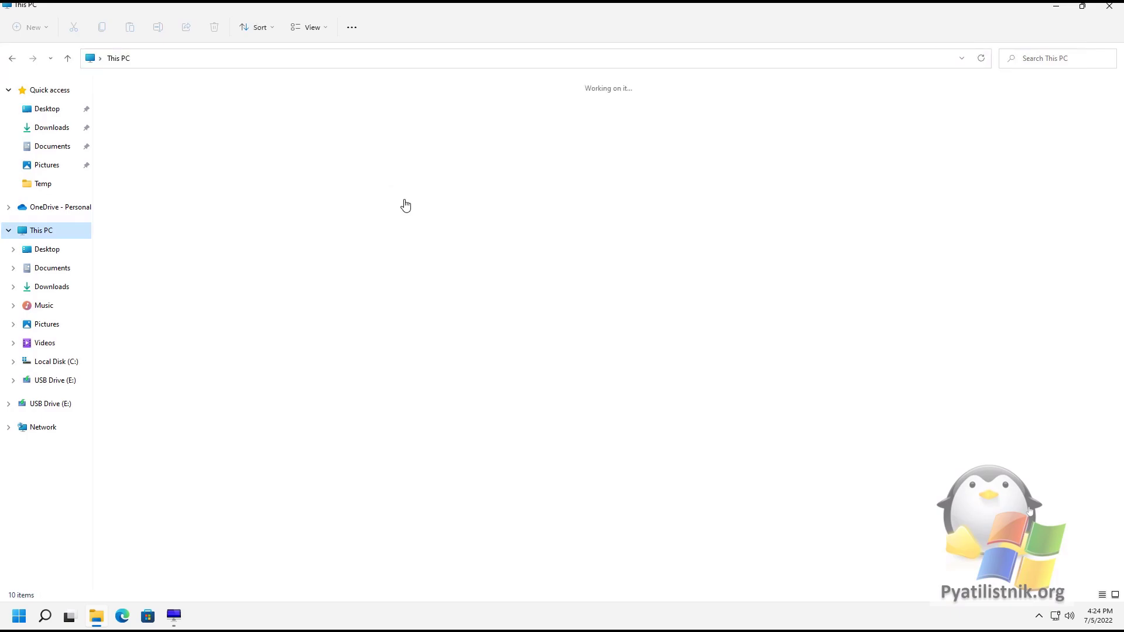
pyautogui.click(440, 159)
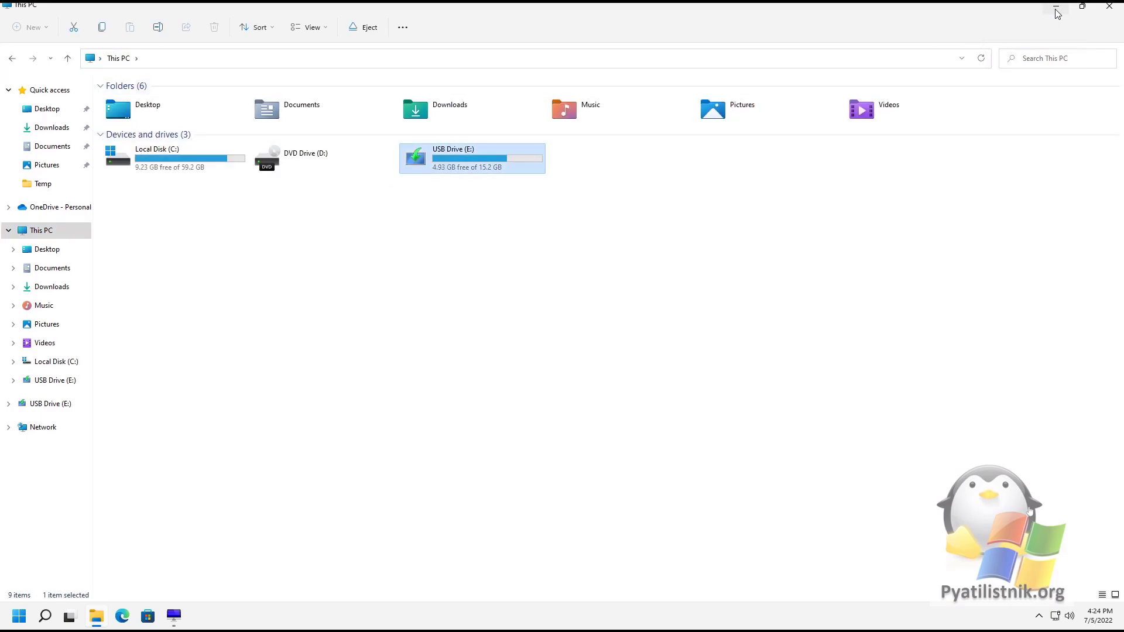
pyautogui.click(1055, 6)
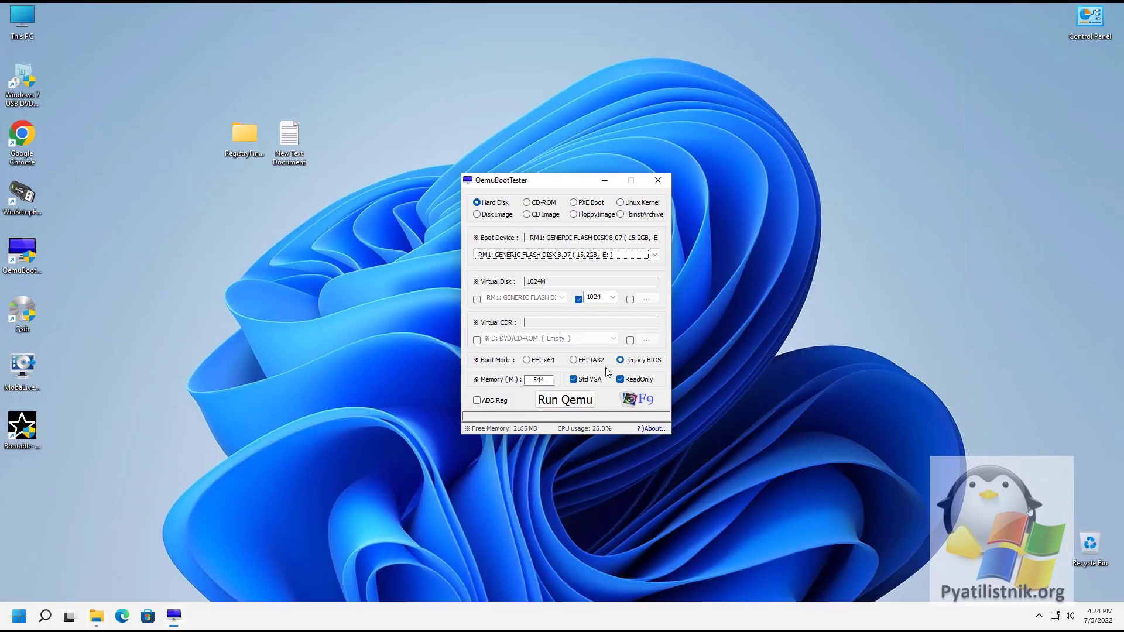
# Step: Change the memory from 544 to 1024 MB and run the Qemu boot test
pyautogui.moveTo(553, 384); pyautogui.dragTo(532, 383)
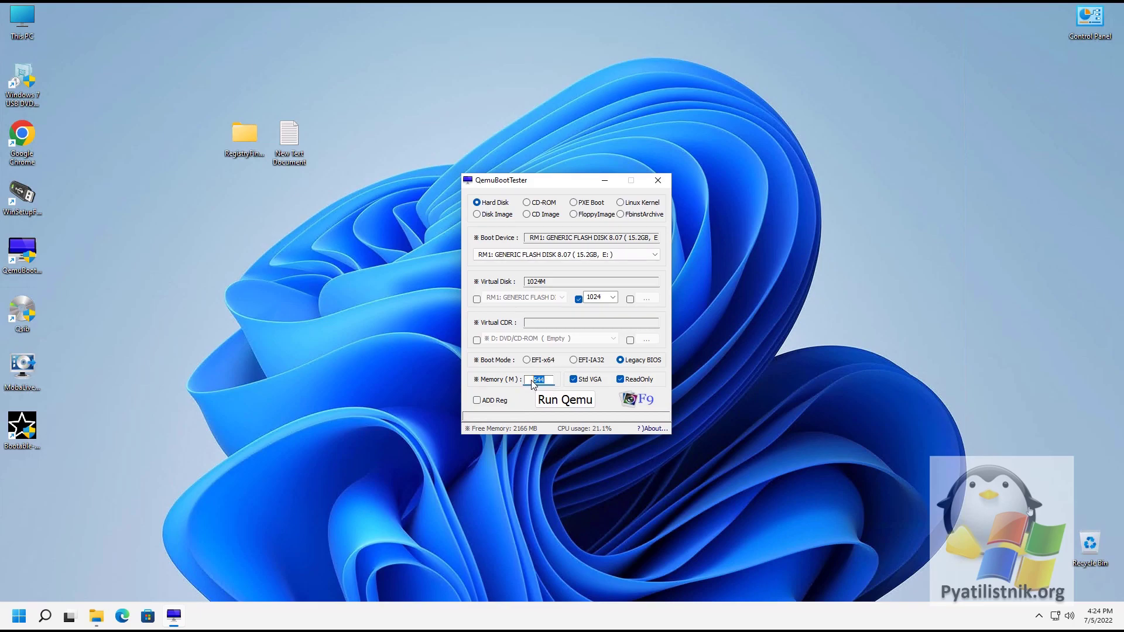
pyautogui.write('544')
pyautogui.moveTo(551, 384); pyautogui.dragTo(527, 381)
pyautogui.write('1024')
pyautogui.click(559, 403)
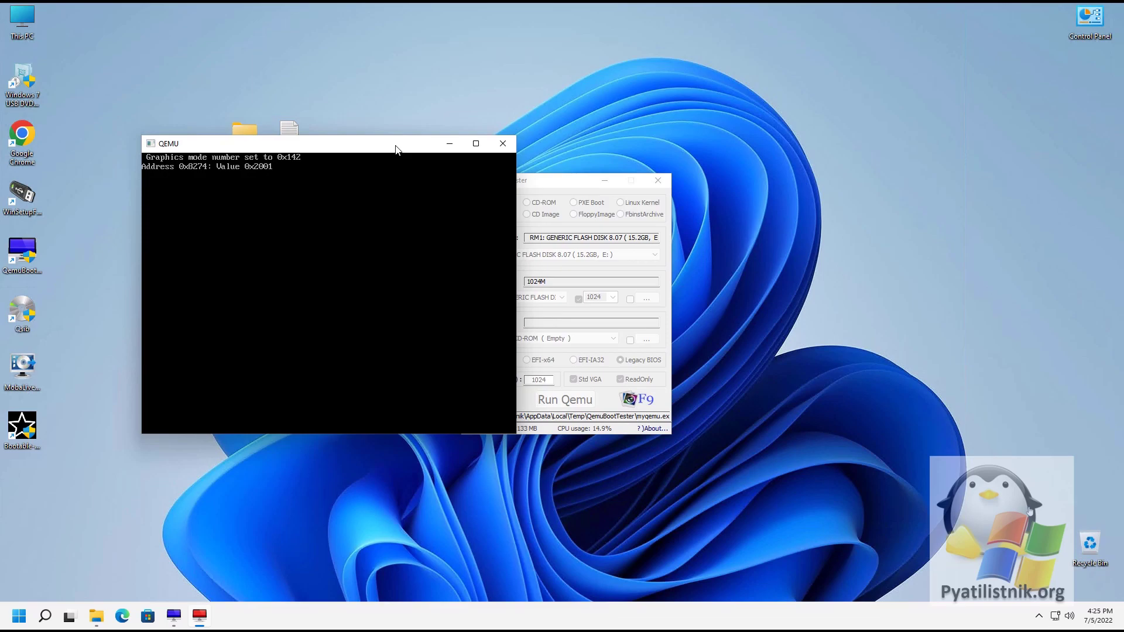
# Step: Boot GRUB4DOS entry 0, Windows NT6 Setup, then release the mouse from the VM
pyautogui.click(314, 216)
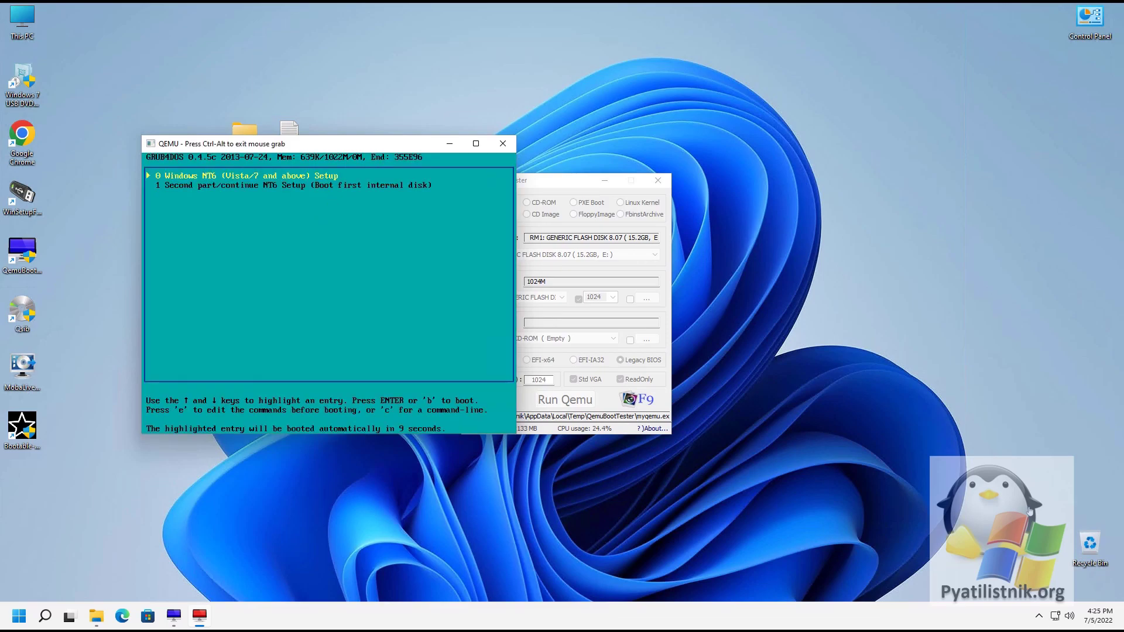
pyautogui.press('Return')
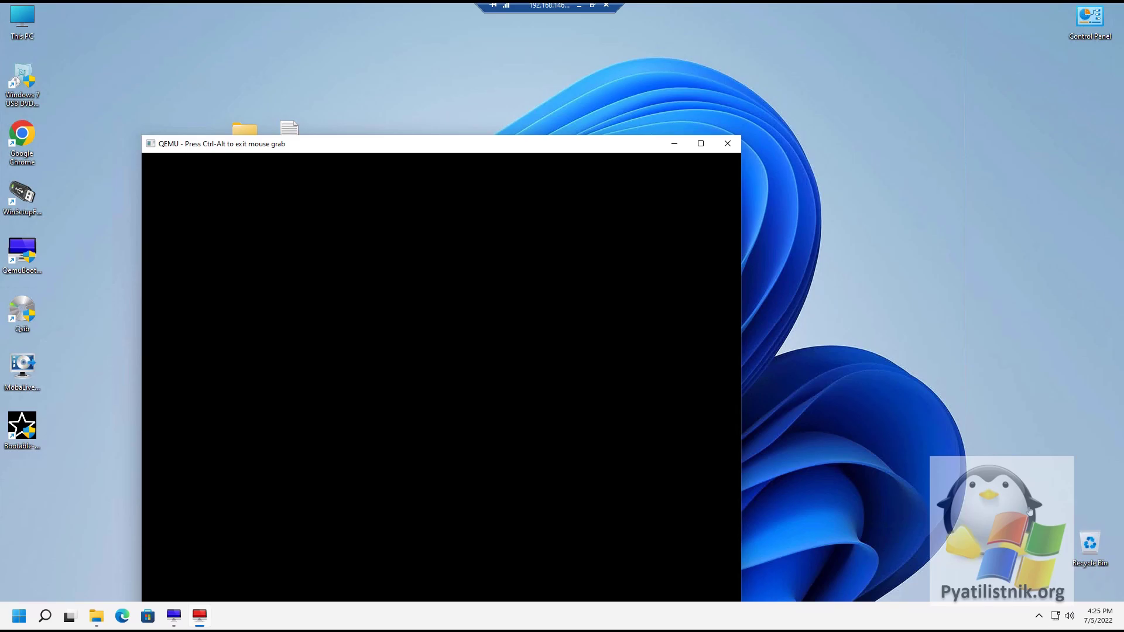
pyautogui.hotkey('ctrl', 'alt')
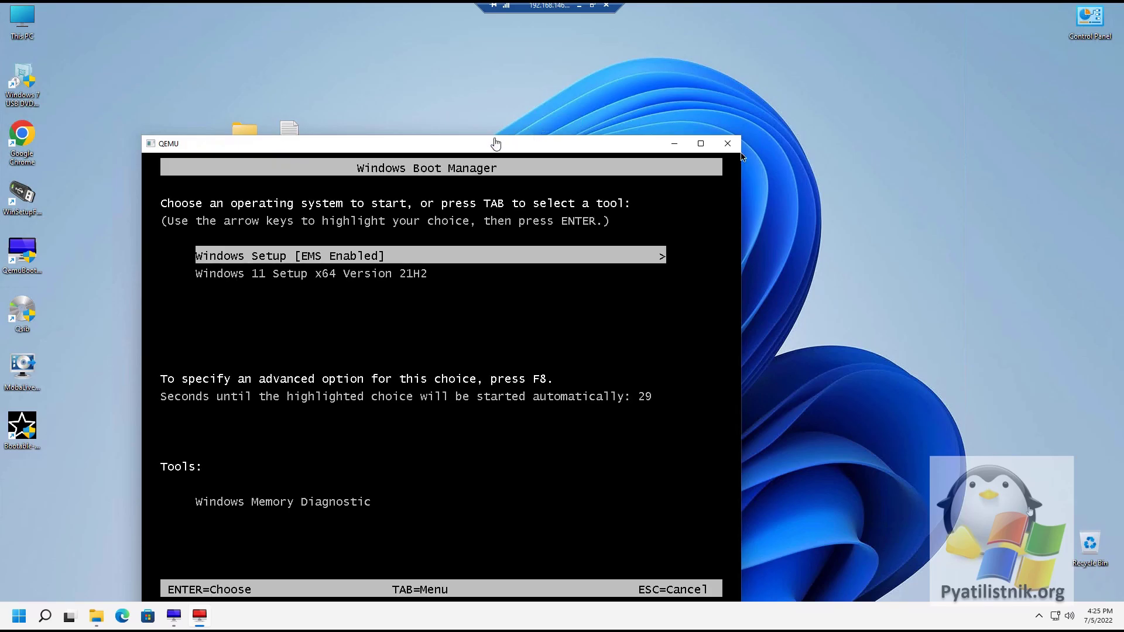
# Step: Choose Windows 11 Setup x64 Version 21H2 in Windows Boot Manager and start it
pyautogui.moveTo(495, 143); pyautogui.dragTo(507, 87)
pyautogui.click(475, 197)
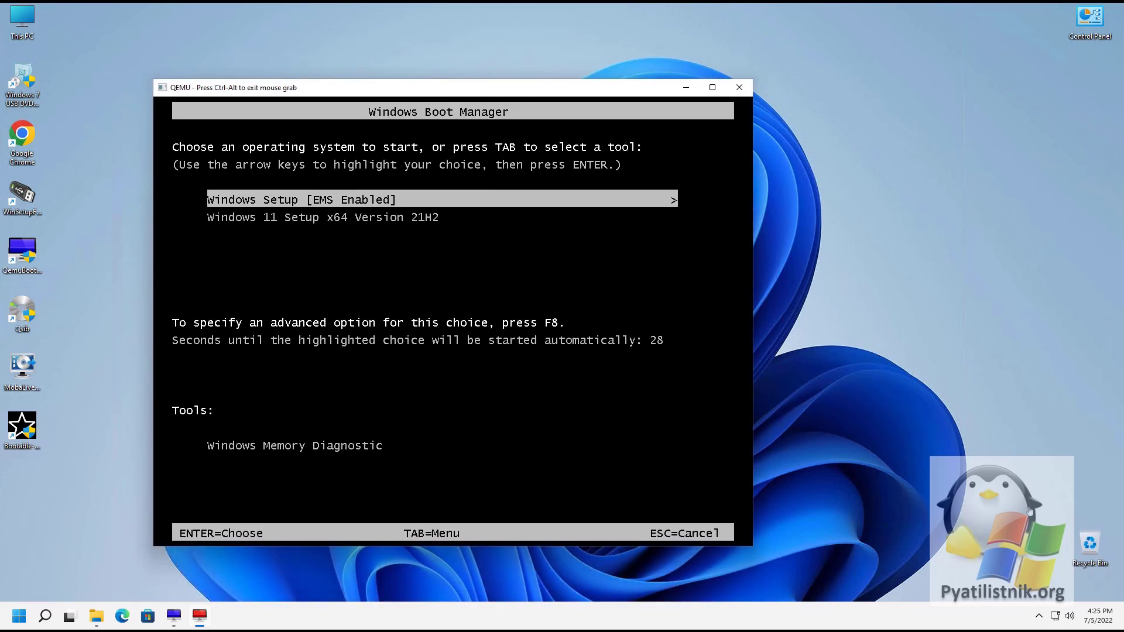
pyautogui.press('Down')
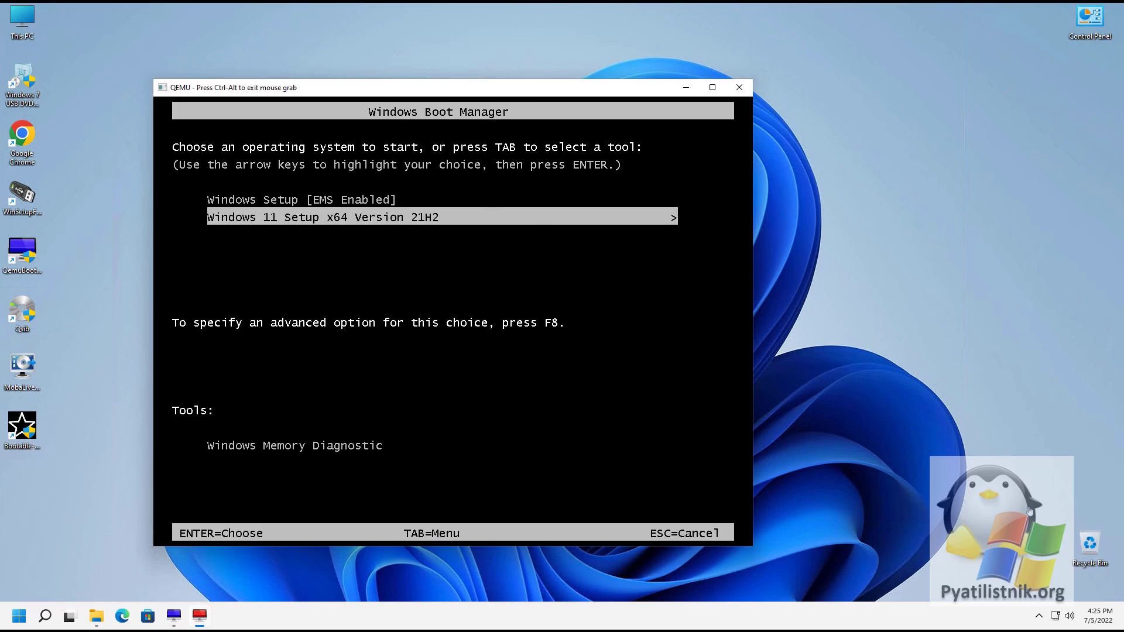
pyautogui.press('Return')
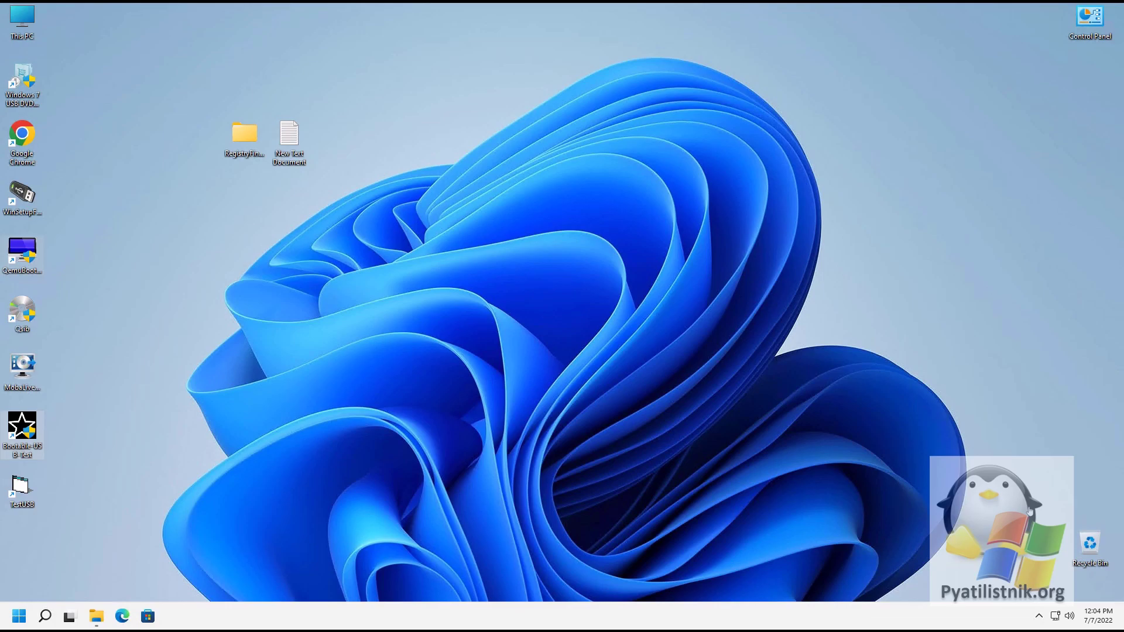
# Step: Confirm USB Drive (E:) in the file browser, then run Bootable USB Test as administrator
pyautogui.click(98, 614)
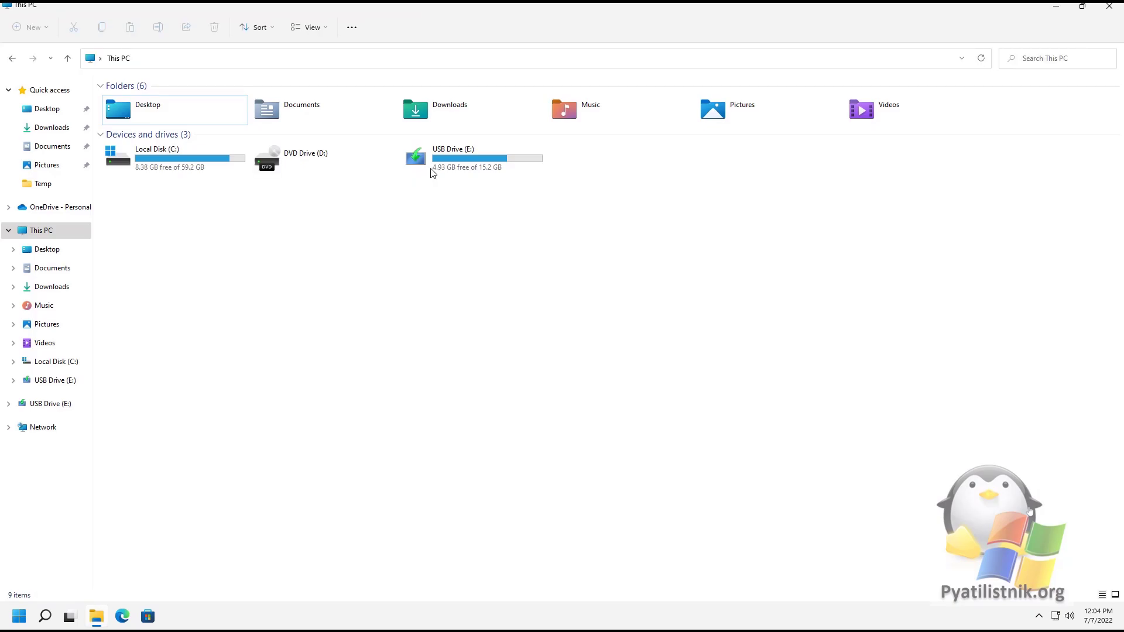
pyautogui.click(416, 154)
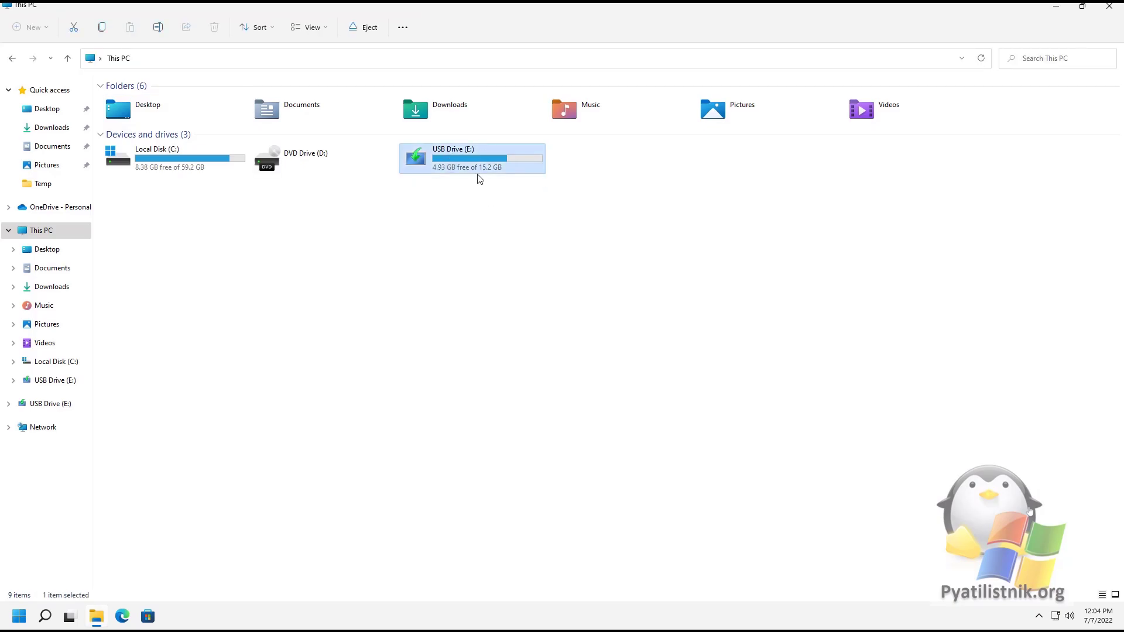
pyautogui.click(1108, 7)
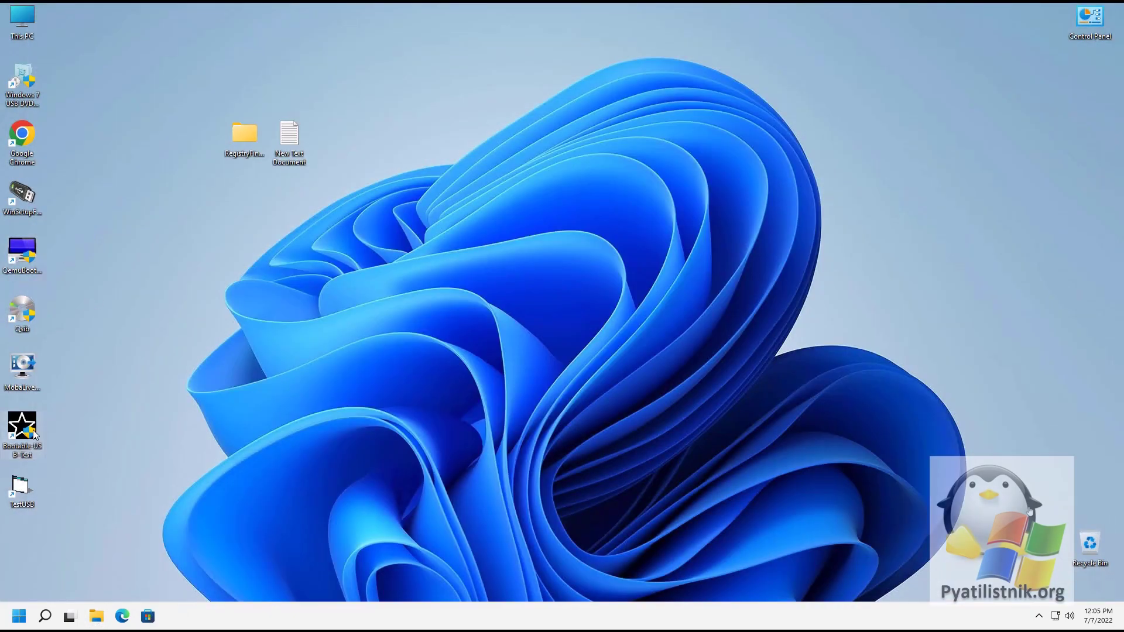
pyautogui.rightClick(33, 433)
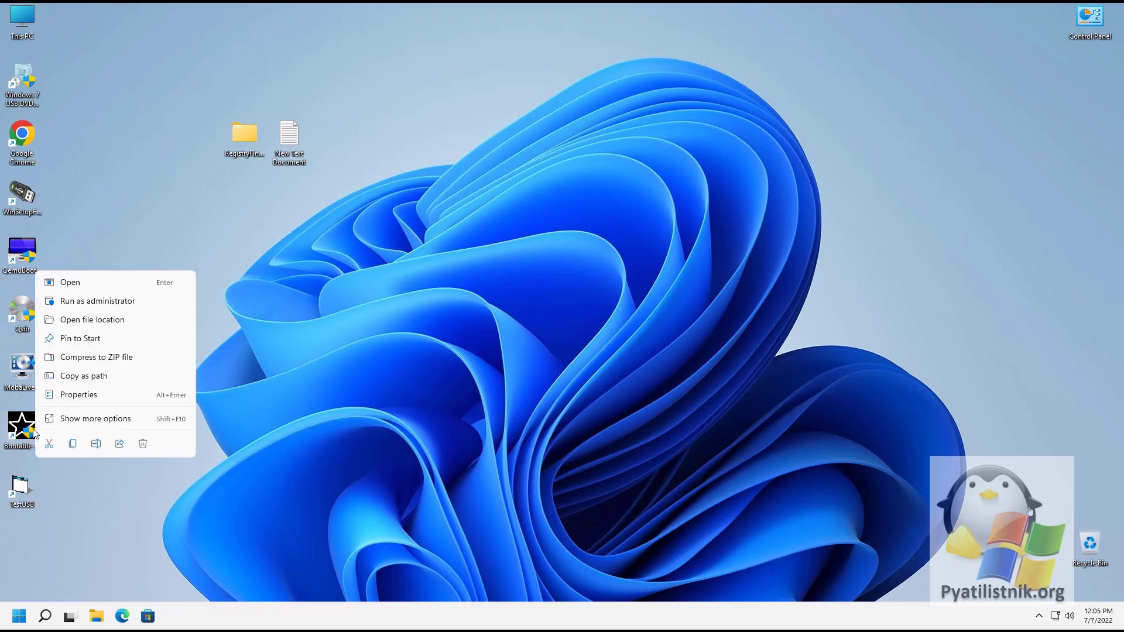
pyautogui.click(110, 303)
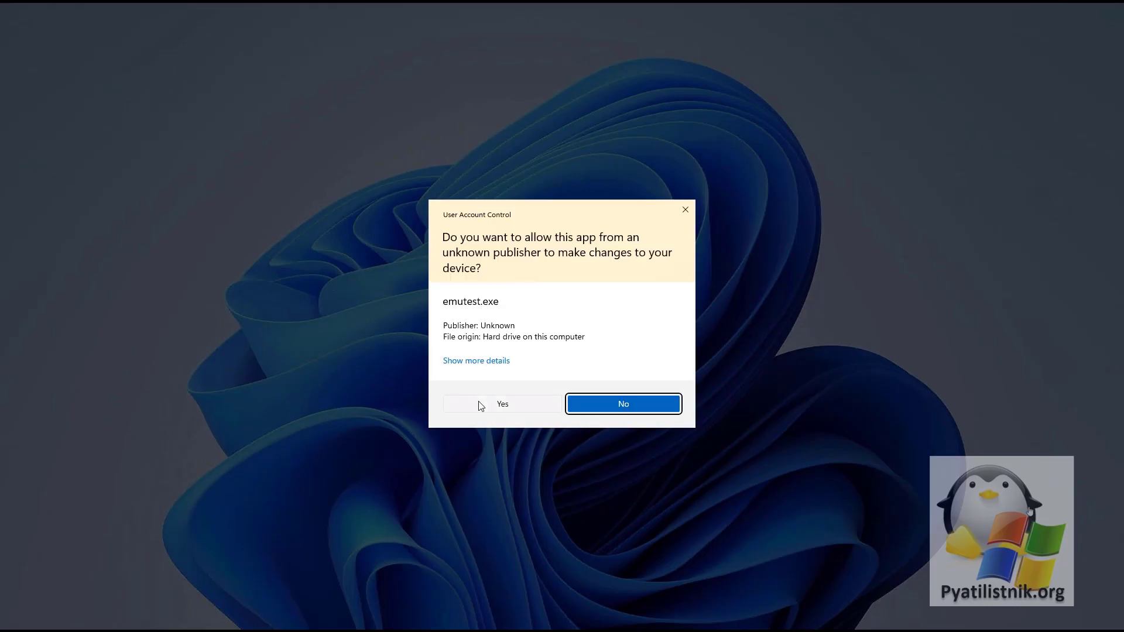
pyautogui.click(478, 403)
# Step: Set memory to 1024 MB, untick Create temporary Virtual Hard Drive, and start the test
pyautogui.moveTo(538, 183); pyautogui.dragTo(407, 186)
pyautogui.moveTo(449, 280); pyautogui.dragTo(422, 280)
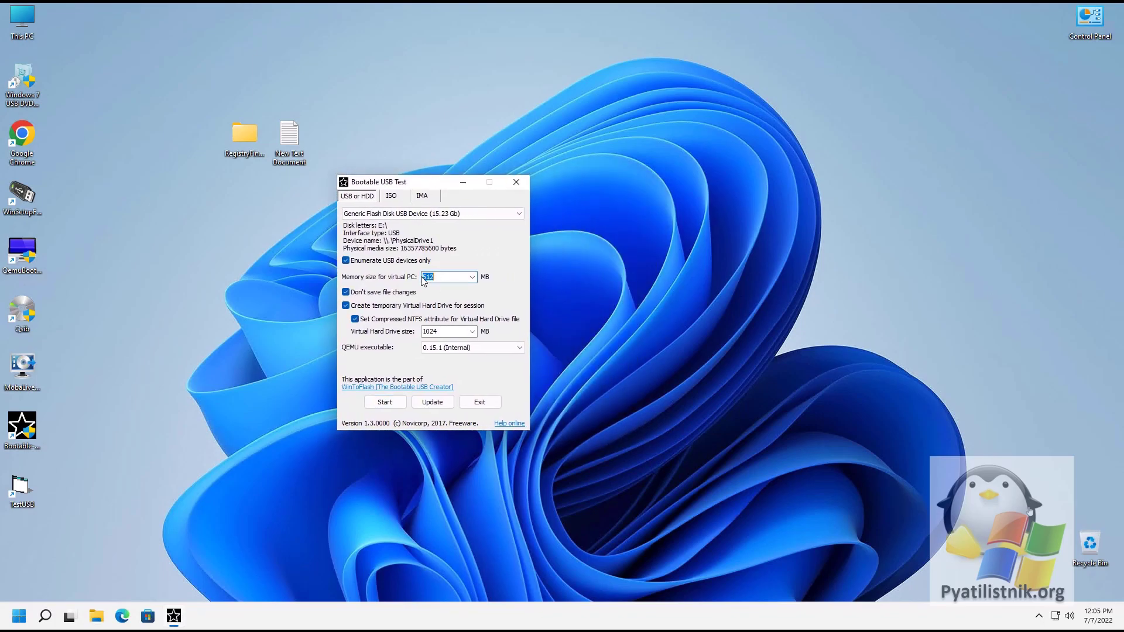
pyautogui.write('1024')
pyautogui.click(346, 306)
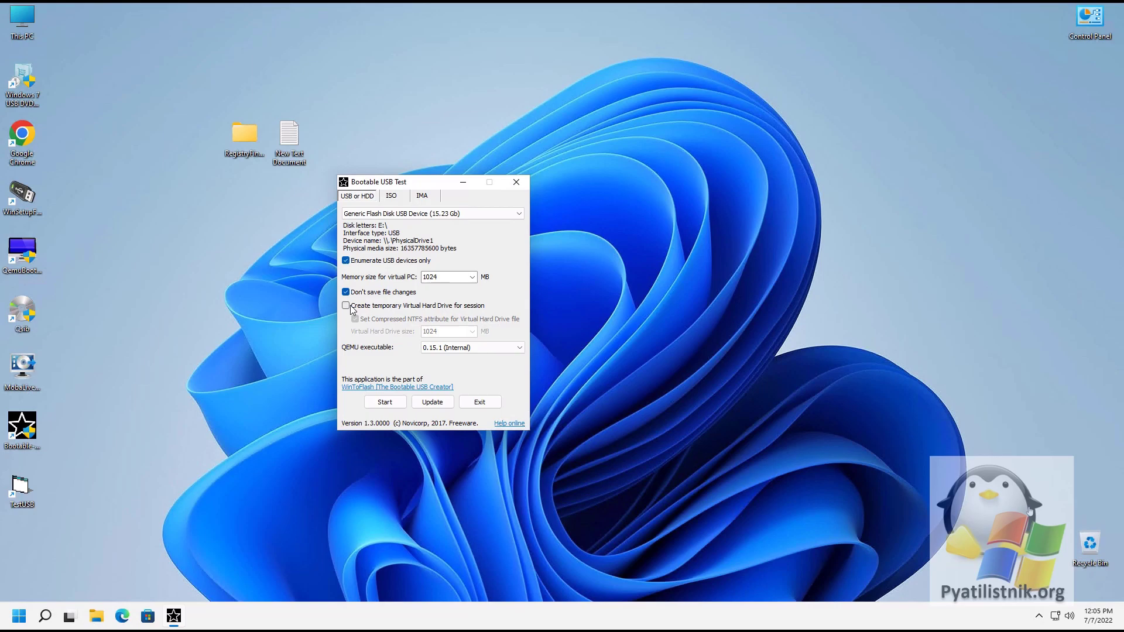
pyautogui.click(391, 404)
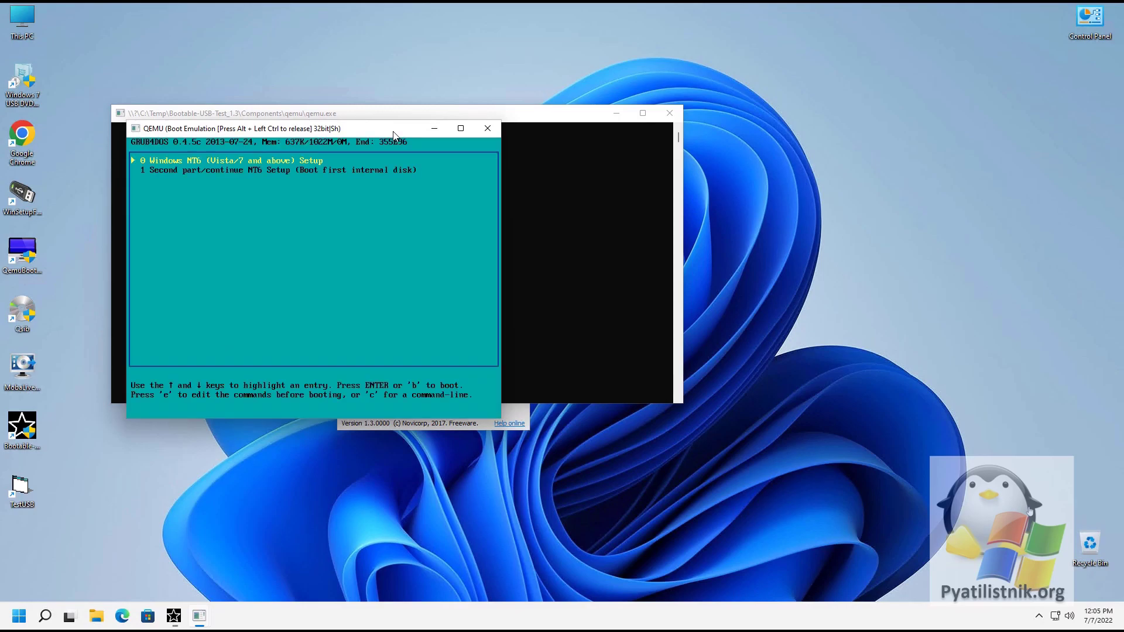
# Step: Boot the Windows NT6 Setup entry from the GRUB4DOS menu in the emulator
pyautogui.click(340, 201)
pyautogui.press('Down')
pyautogui.press('Up')
pyautogui.press('Return')
pyautogui.hotkey('ctrl', 'alt')
# Step: Start Windows 11 Setup x64 Version 21H2 from Windows Boot Manager, then release the mouse
pyautogui.moveTo(292, 131); pyautogui.dragTo(403, 128)
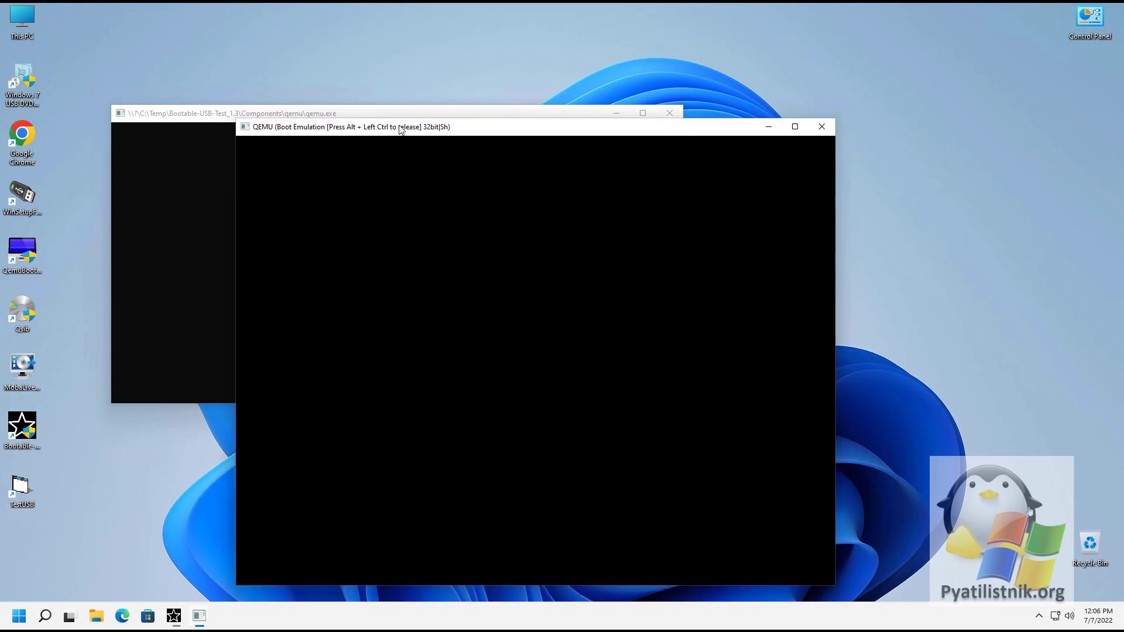
pyautogui.moveTo(434, 132); pyautogui.dragTo(434, 96)
pyautogui.click(434, 190)
pyautogui.press('Down')
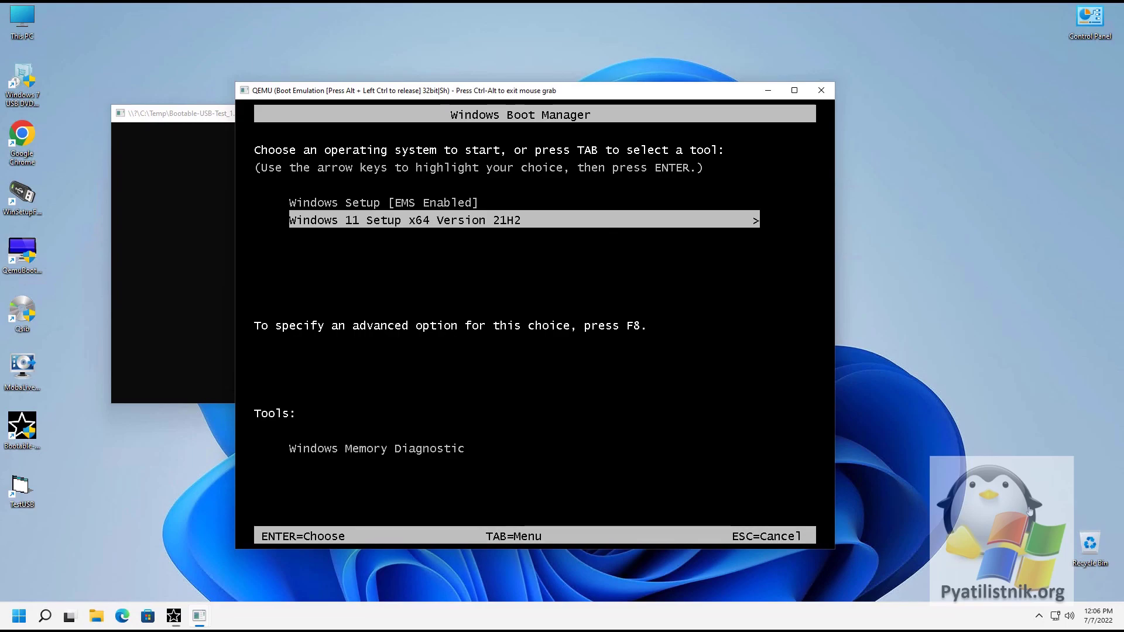
pyautogui.press('Return')
pyautogui.hotkey('ctrl', 'alt')
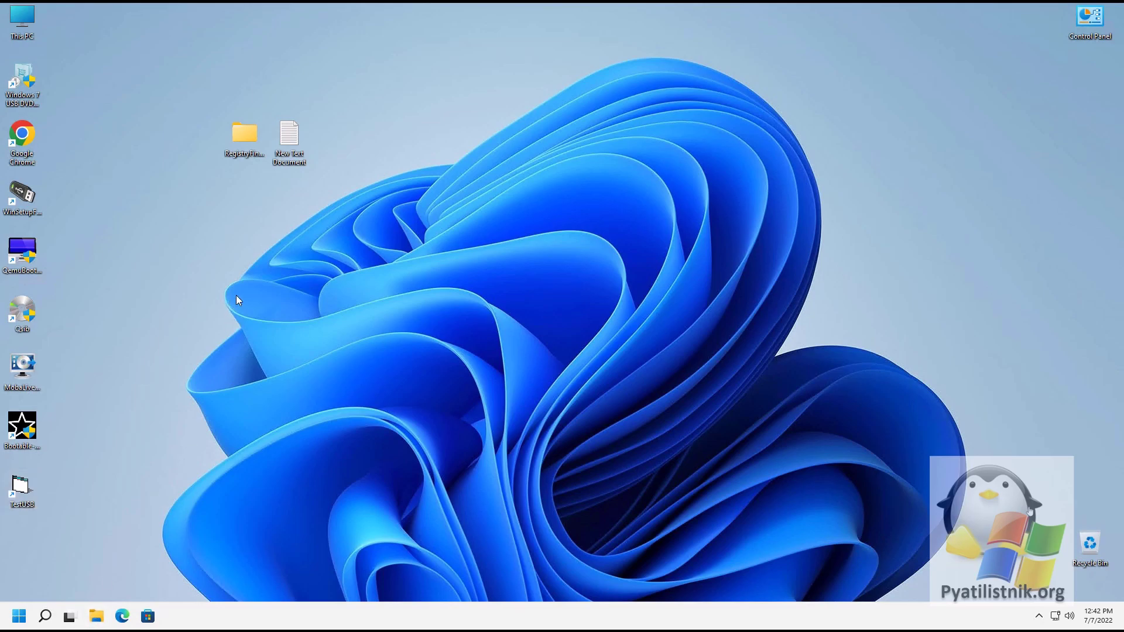
# Step: Check that USB Drive (E:) is listed under This PC
pyautogui.press('super+e')
pyautogui.click(48, 231)
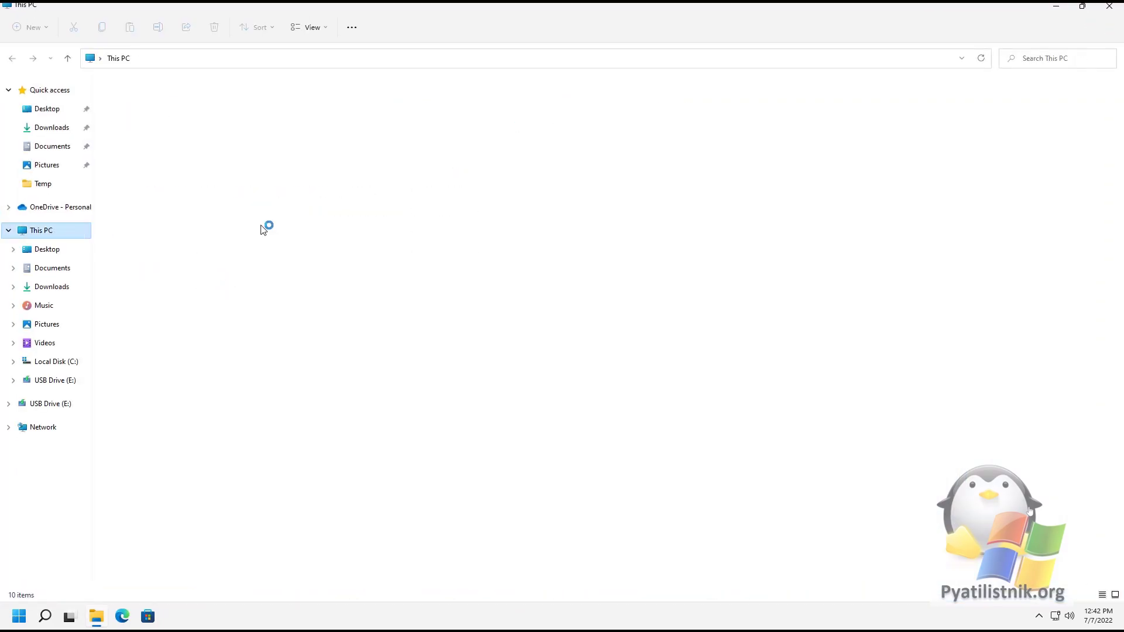
pyautogui.click(410, 157)
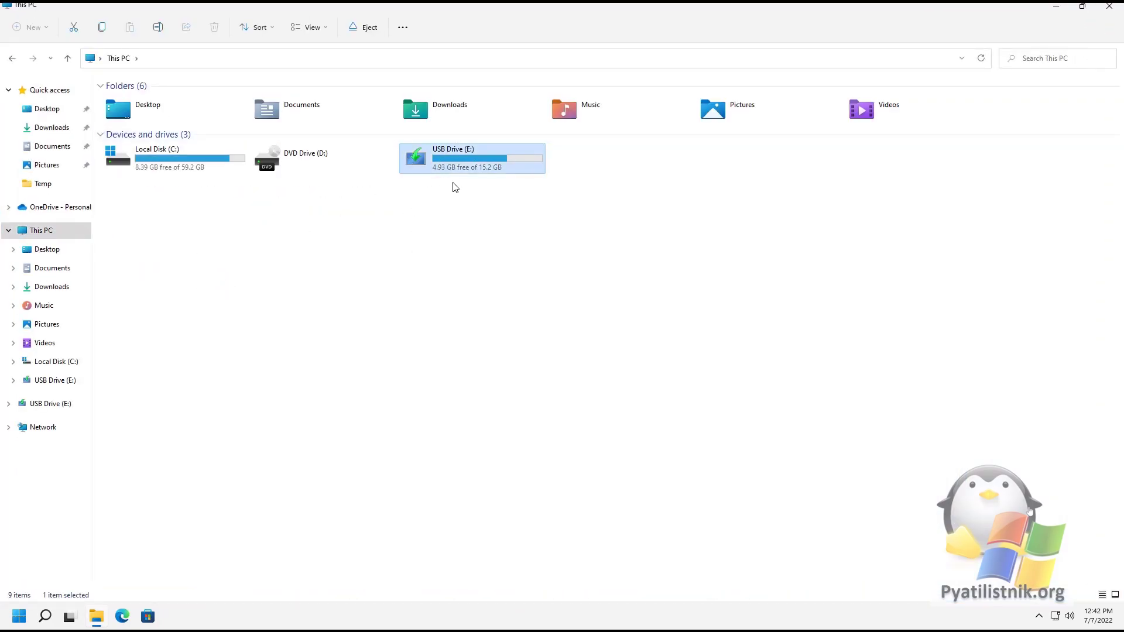
pyautogui.click(1110, 6)
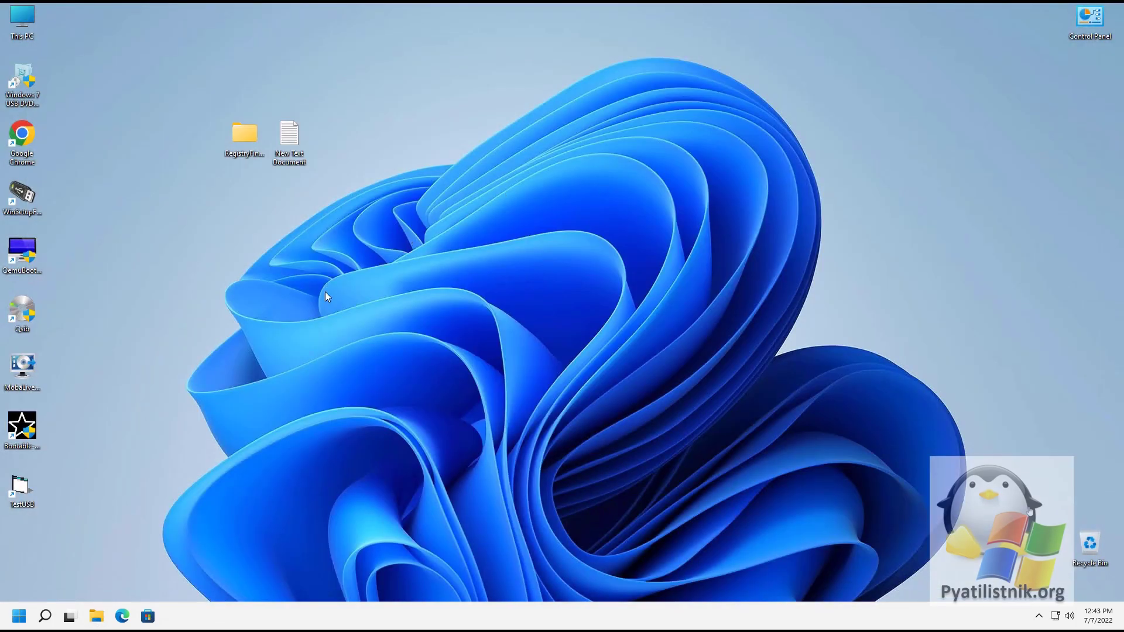
# Step: Run TestUSB as administrator, keep drive letter E:, and launch the QEMU USB test
pyautogui.rightClick(30, 482)
pyautogui.click(115, 350)
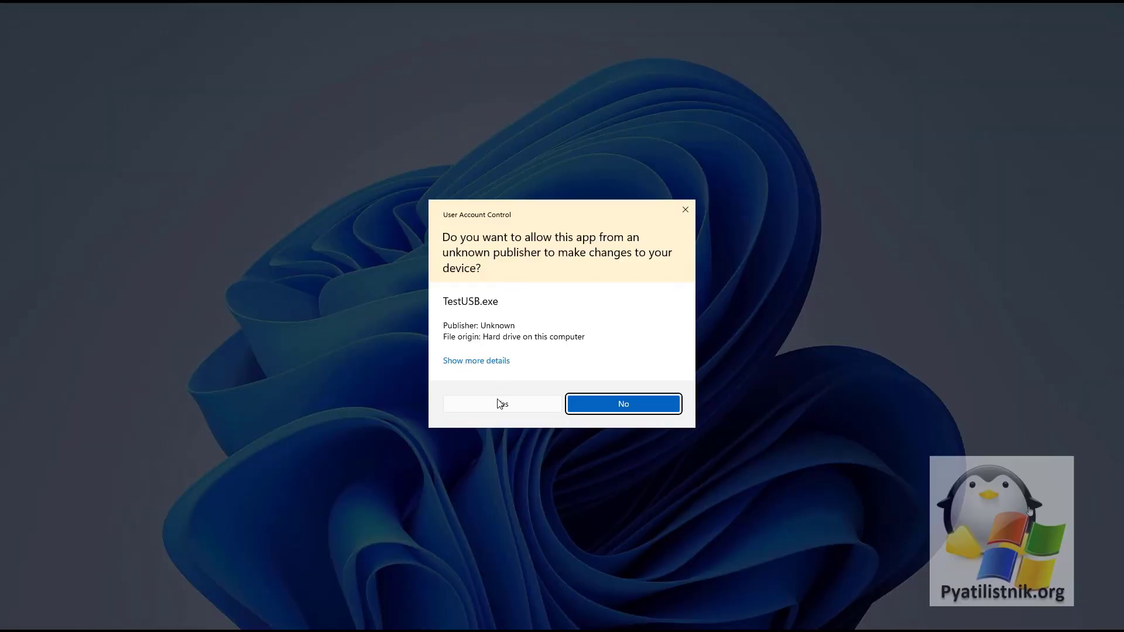
pyautogui.click(498, 404)
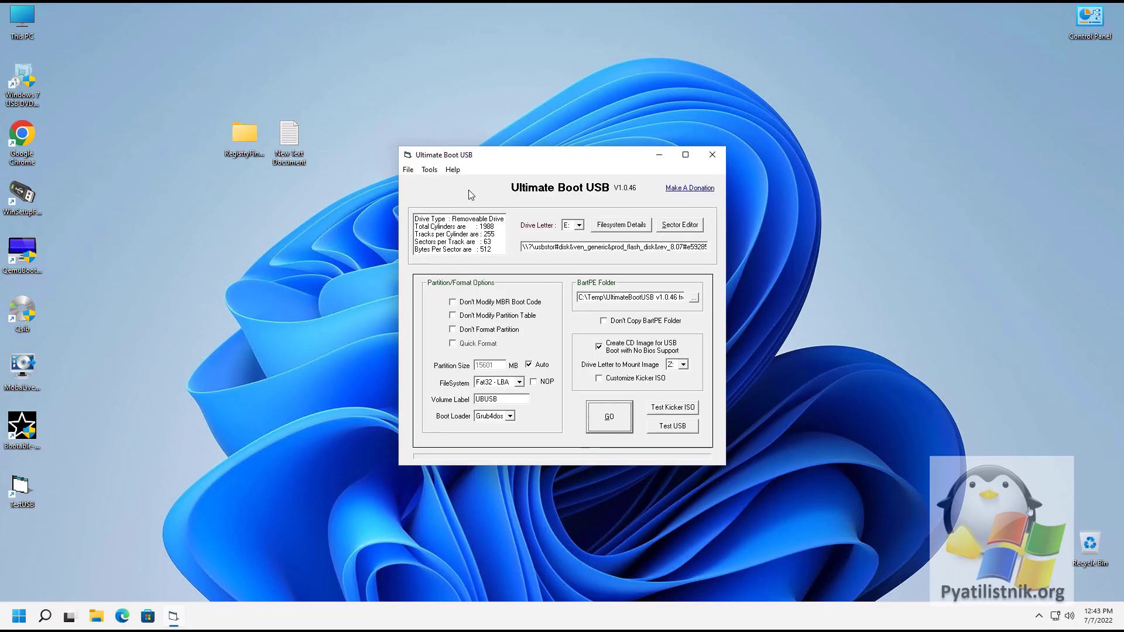
pyautogui.click(581, 226)
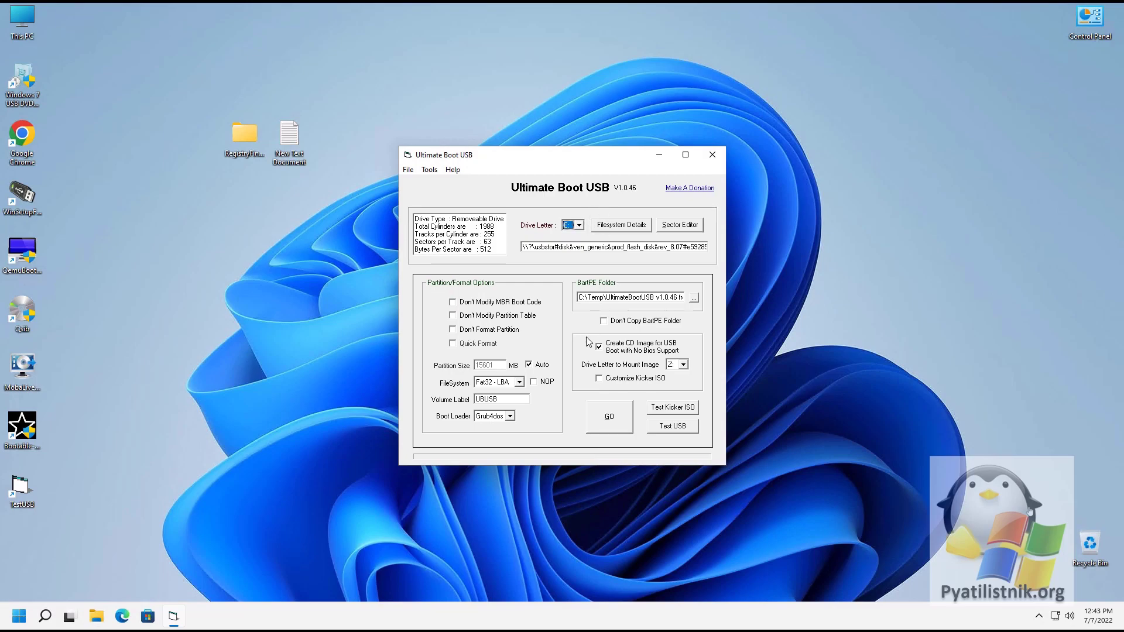
pyautogui.doubleClick(490, 250)
pyautogui.click(665, 429)
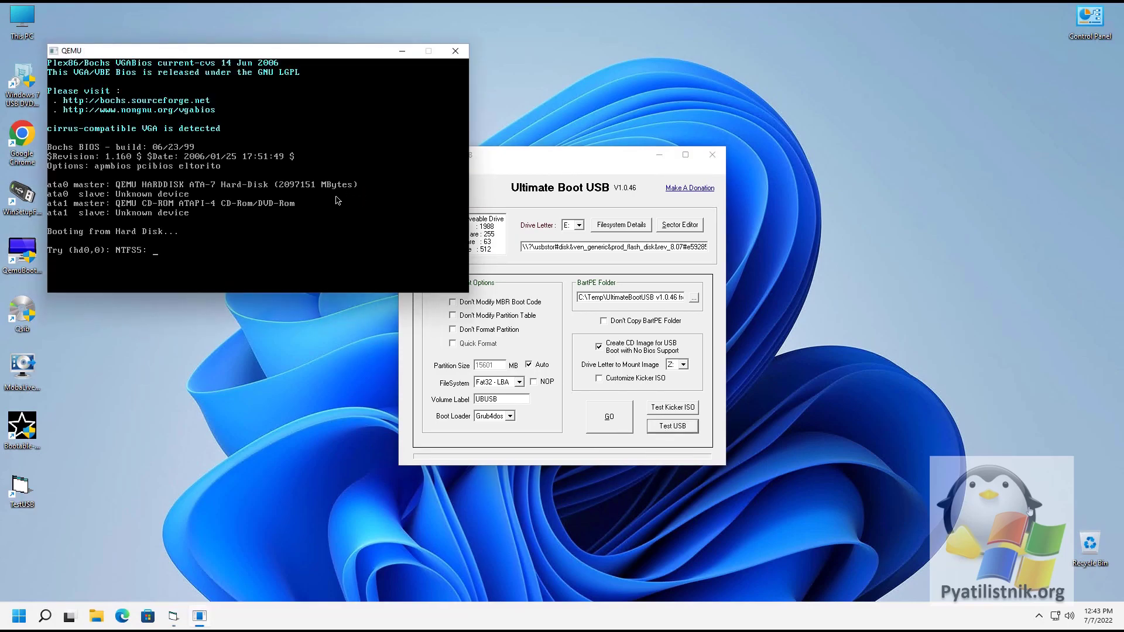
# Step: Boot GRUB4DOS entry 0, Windows NT6 Setup, in the QEMU test window
pyautogui.moveTo(304, 55); pyautogui.dragTo(363, 127)
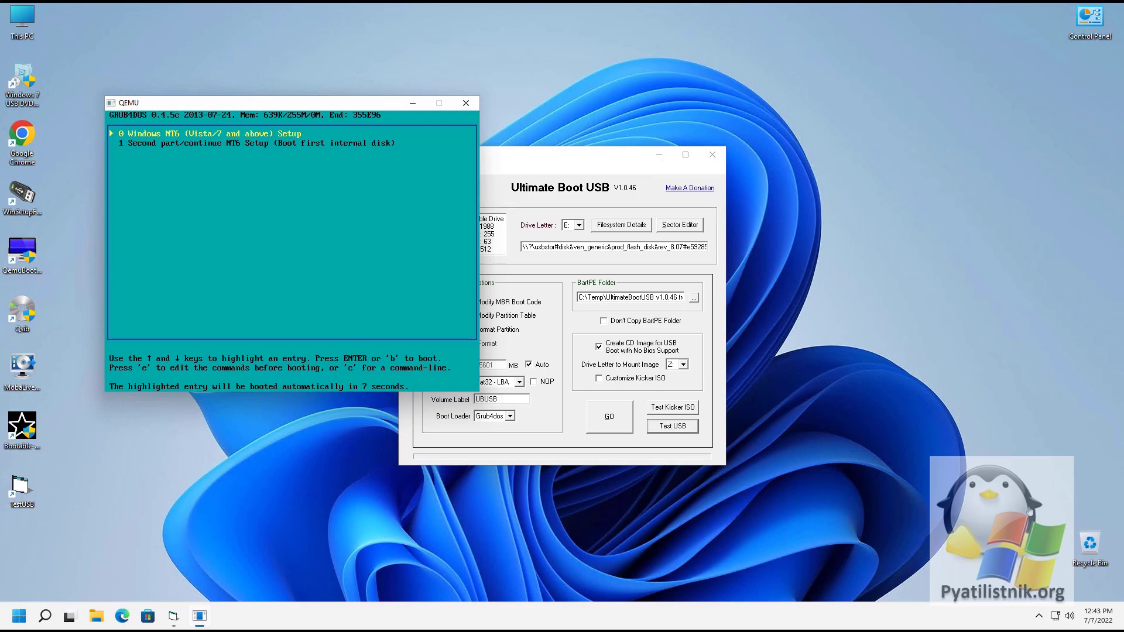
pyautogui.click(373, 197)
pyautogui.press('Down')
pyautogui.press('Up')
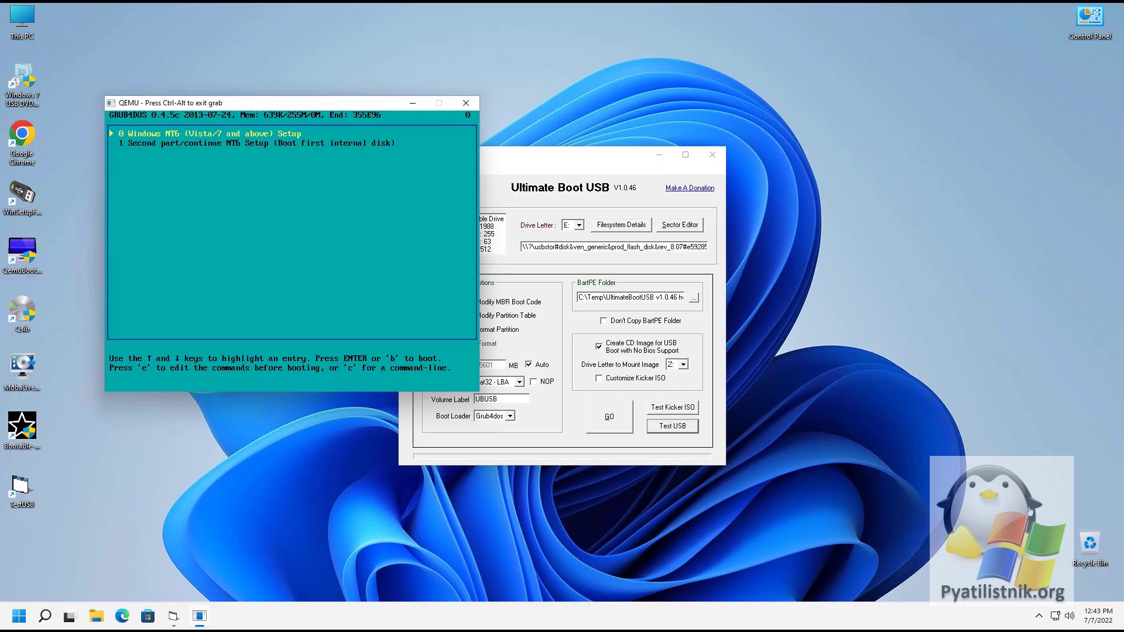
pyautogui.press('Return')
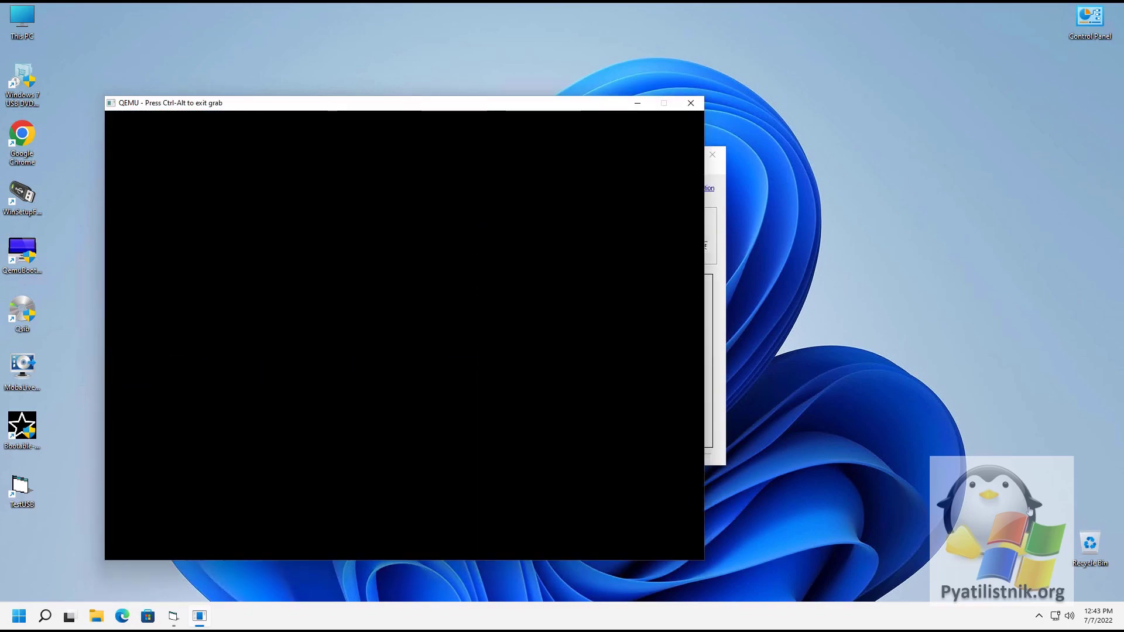
# Step: Start Windows 11 Setup, which fails with error 0xc0000017, then release the mouse
pyautogui.press('Down')
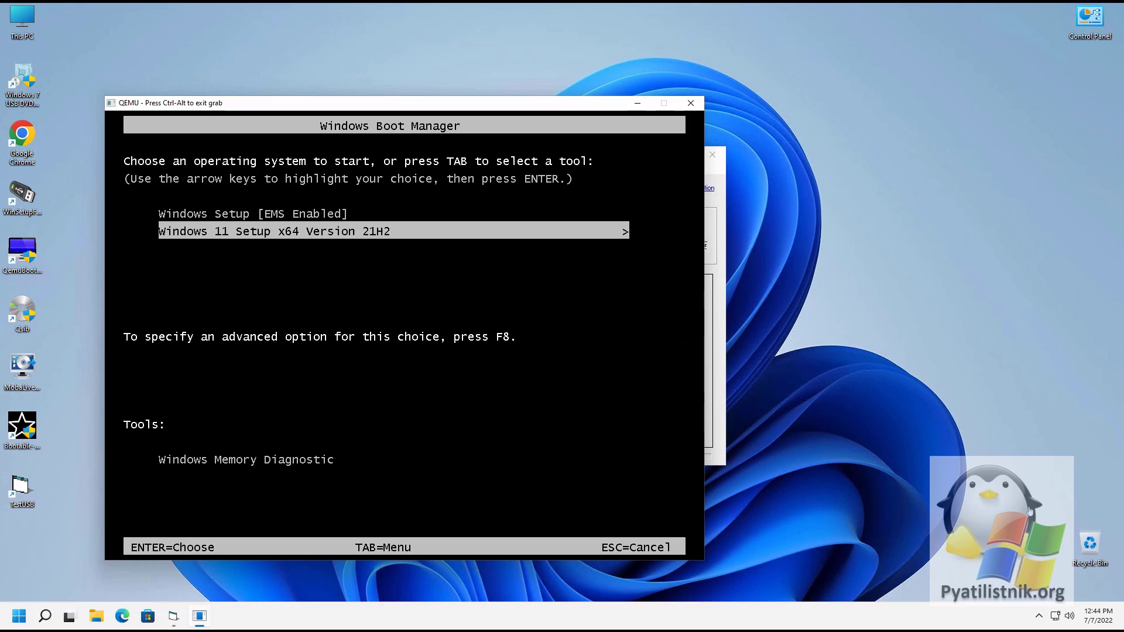
pyautogui.press('Return')
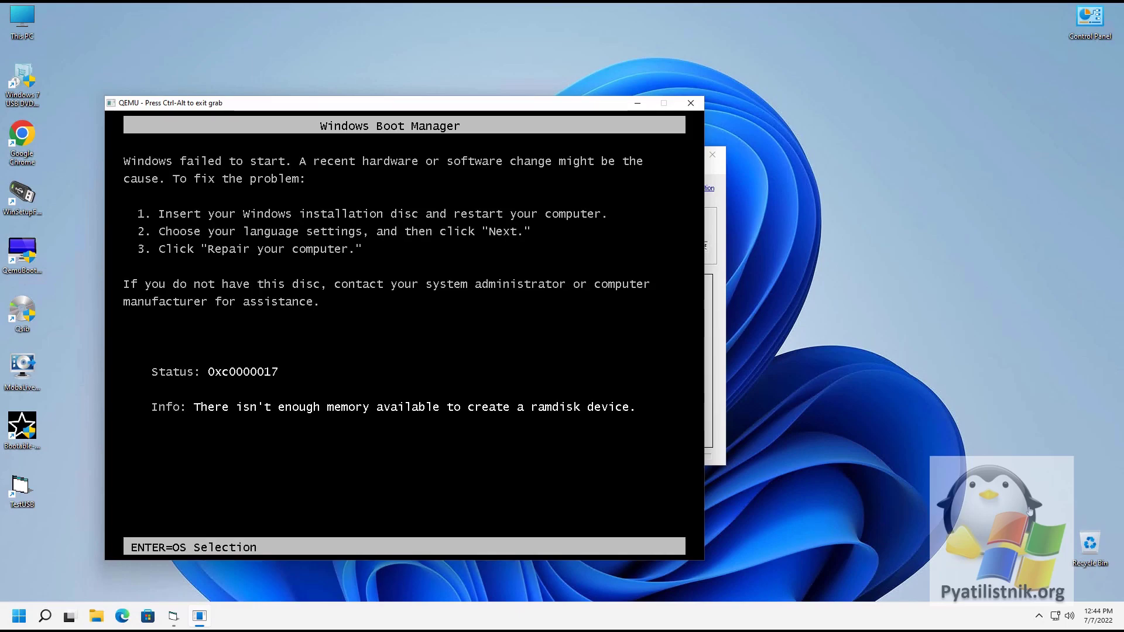
pyautogui.hotkey('ctrl', 'alt')
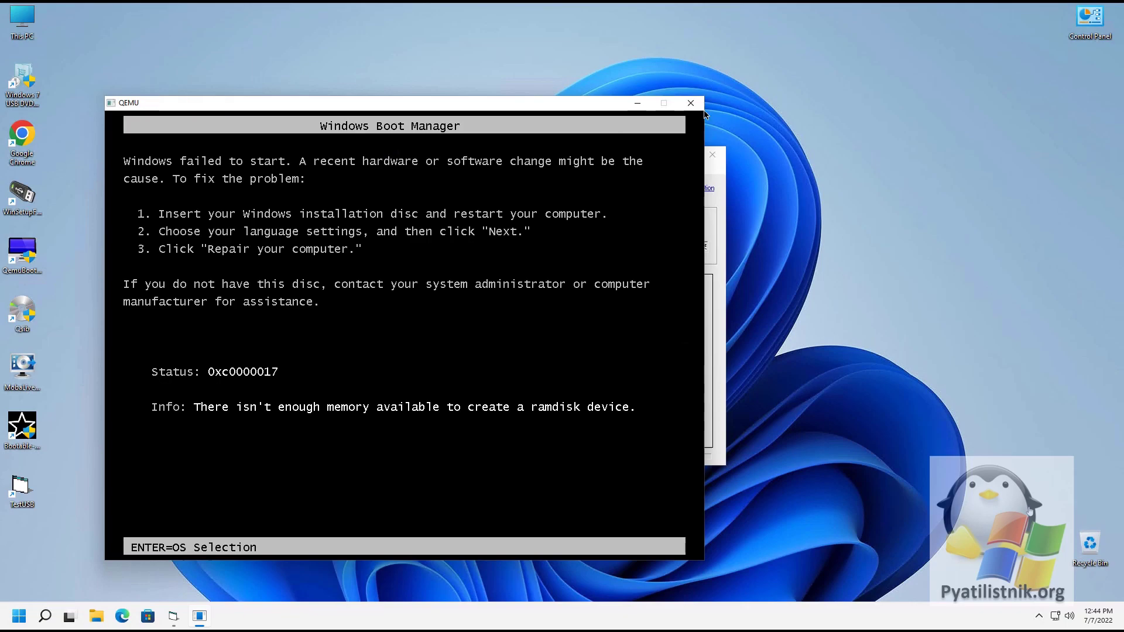